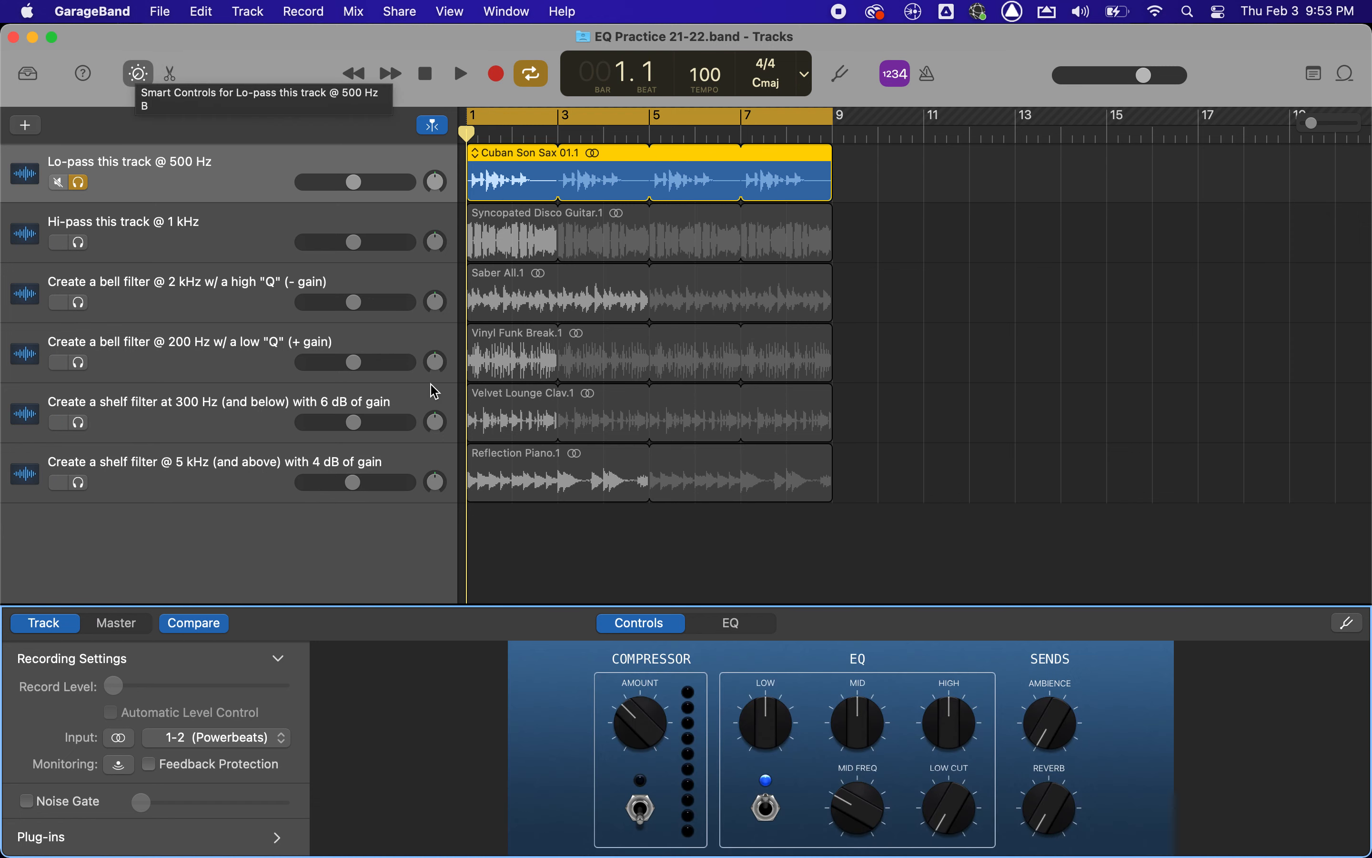
# Add an EQ to the "Lo-pass this track @ 500 Hz" track and switch all of its bands off.
pyautogui.click(751, 624)
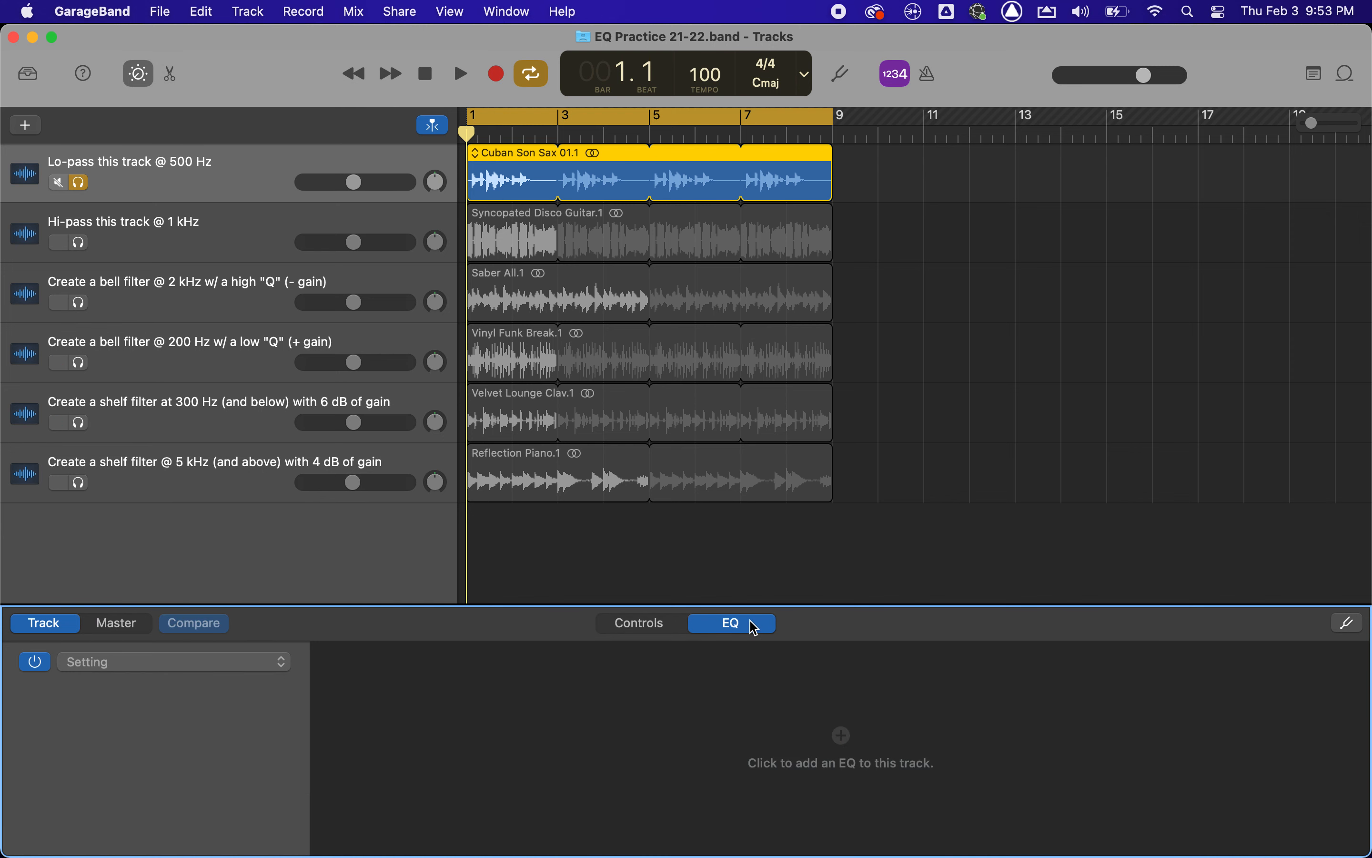
pyautogui.click(762, 700)
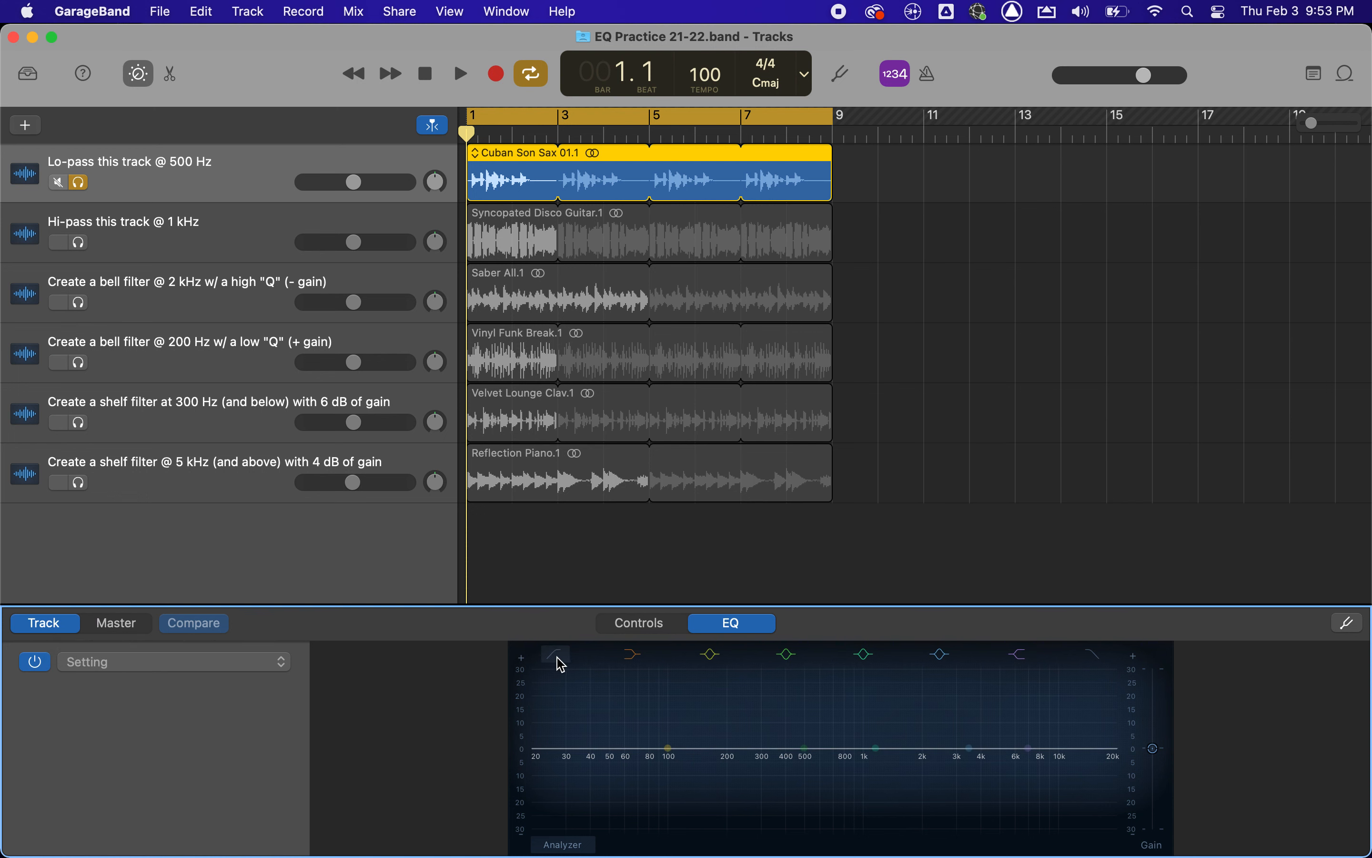
pyautogui.click(1104, 665)
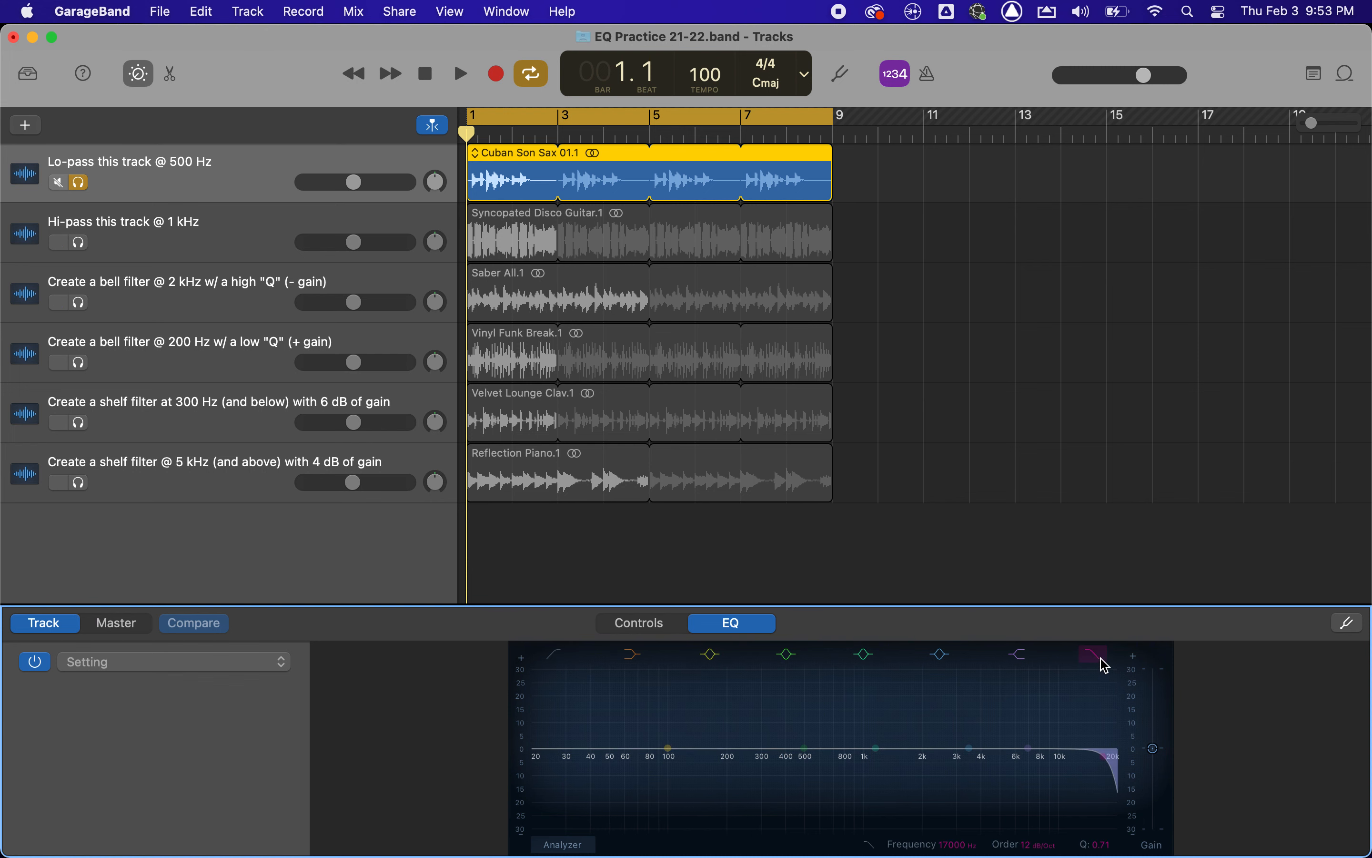
pyautogui.click(1027, 661)
pyautogui.click(942, 656)
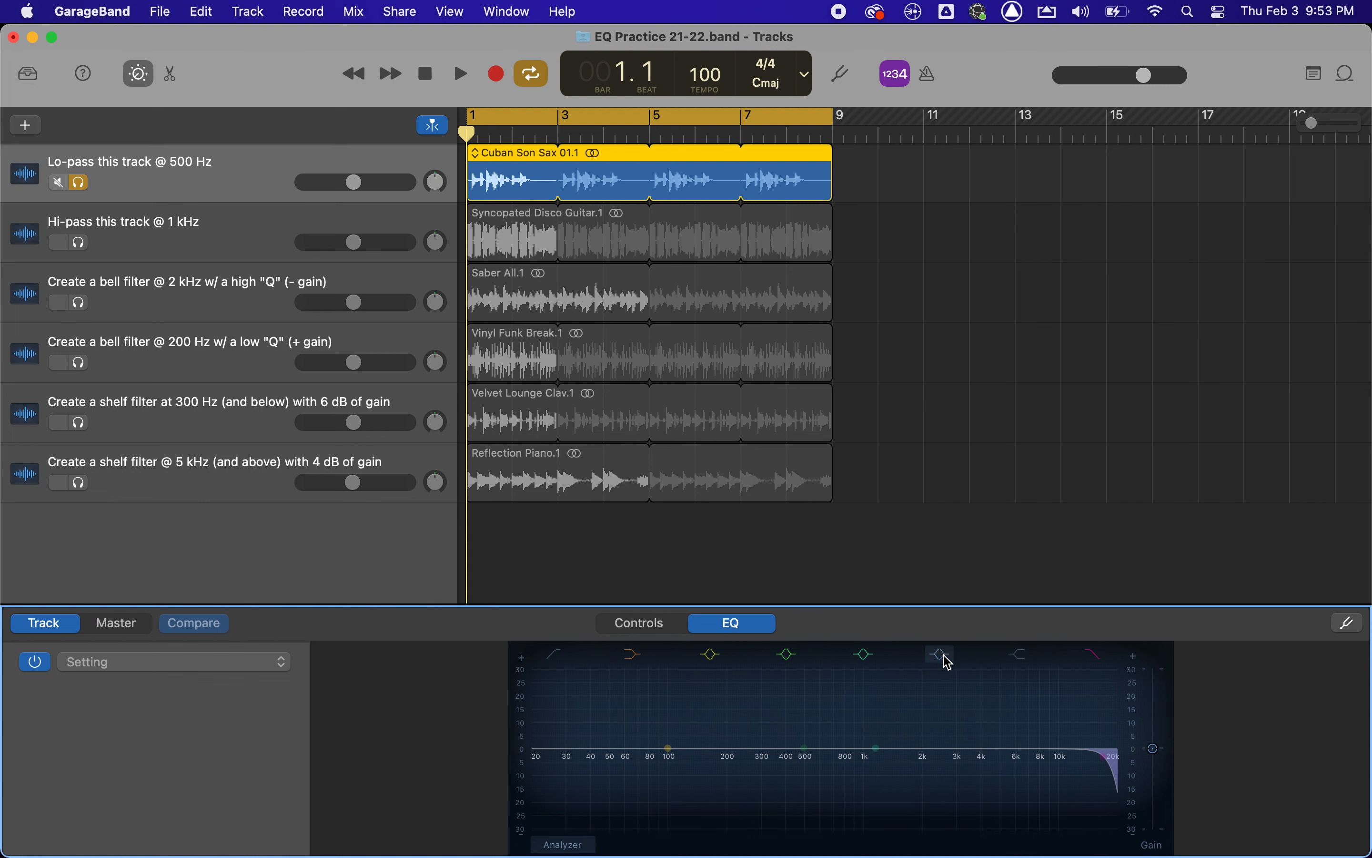
pyautogui.click(864, 655)
pyautogui.click(786, 656)
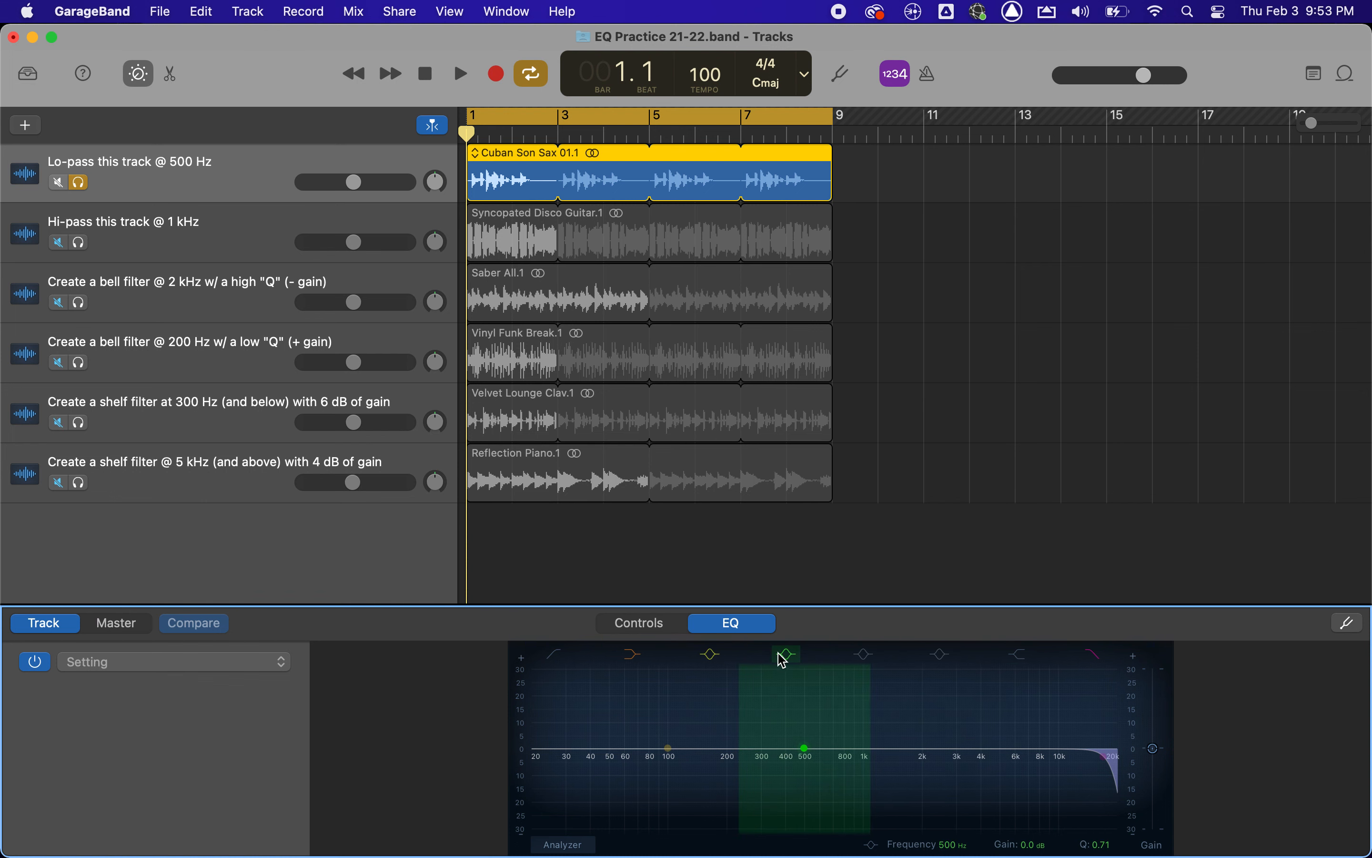
pyautogui.click(712, 655)
pyautogui.click(632, 654)
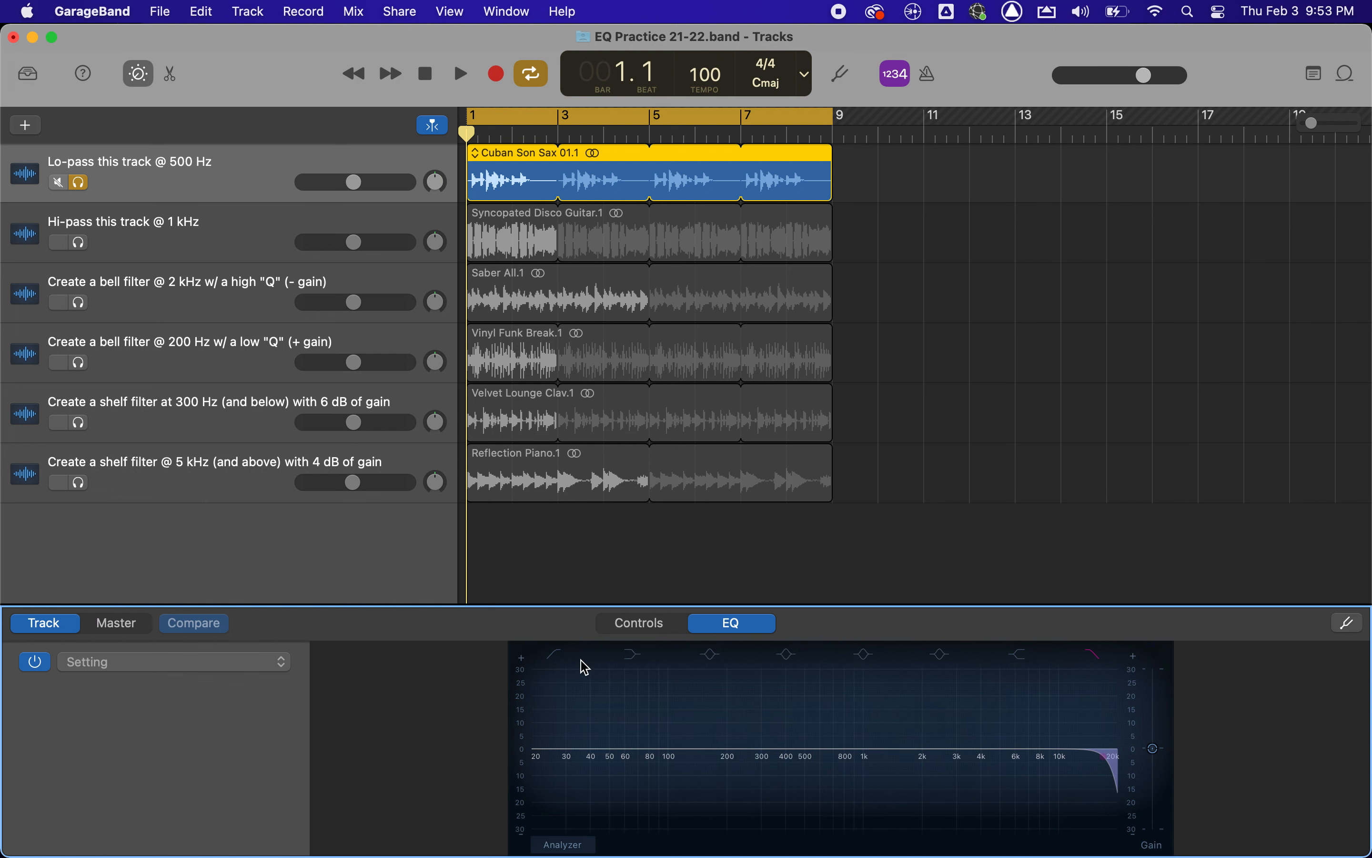
pyautogui.click(1093, 654)
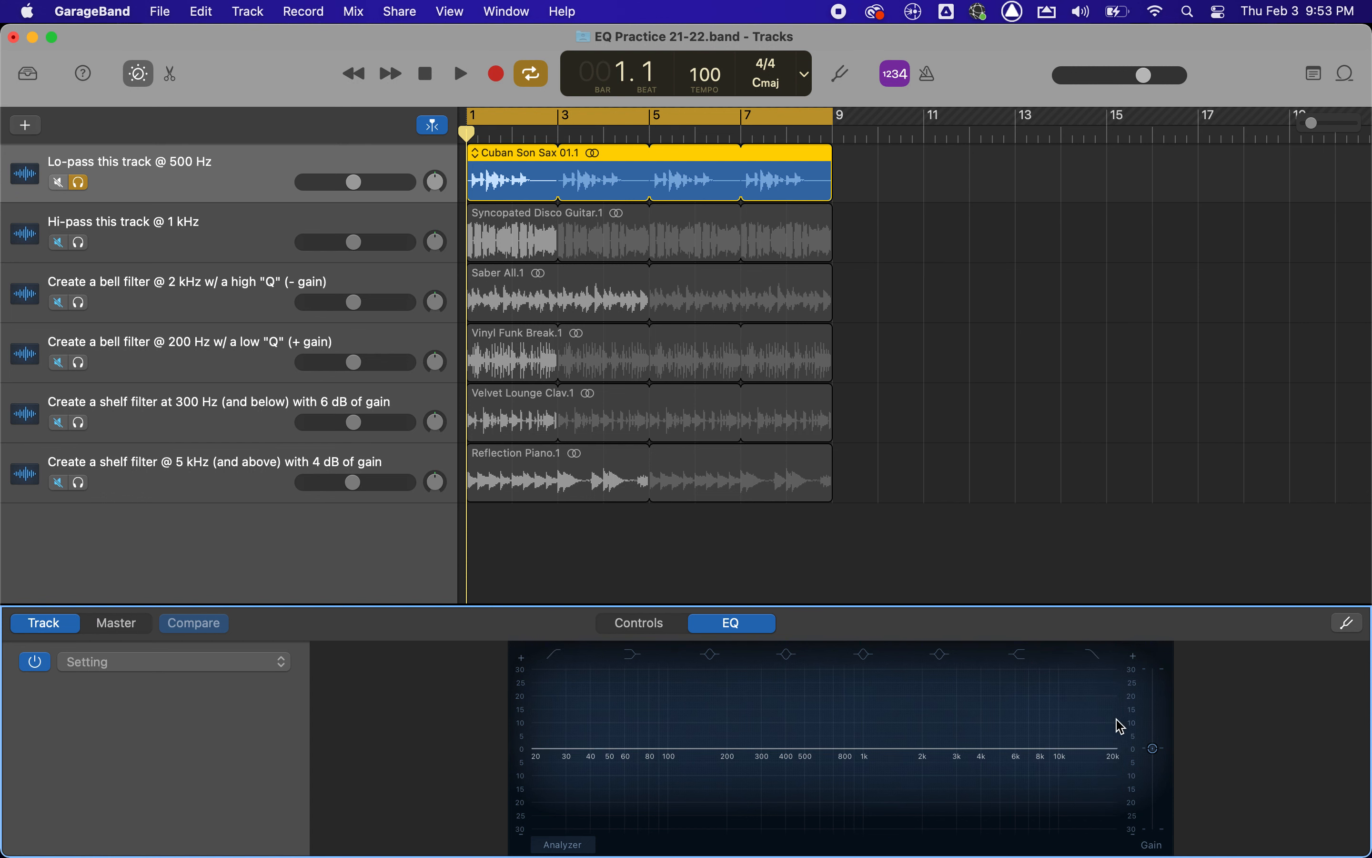
# Enable the EQ's low-pass filter and lower its cutoff frequency to about 615 Hz.
pyautogui.click(1103, 657)
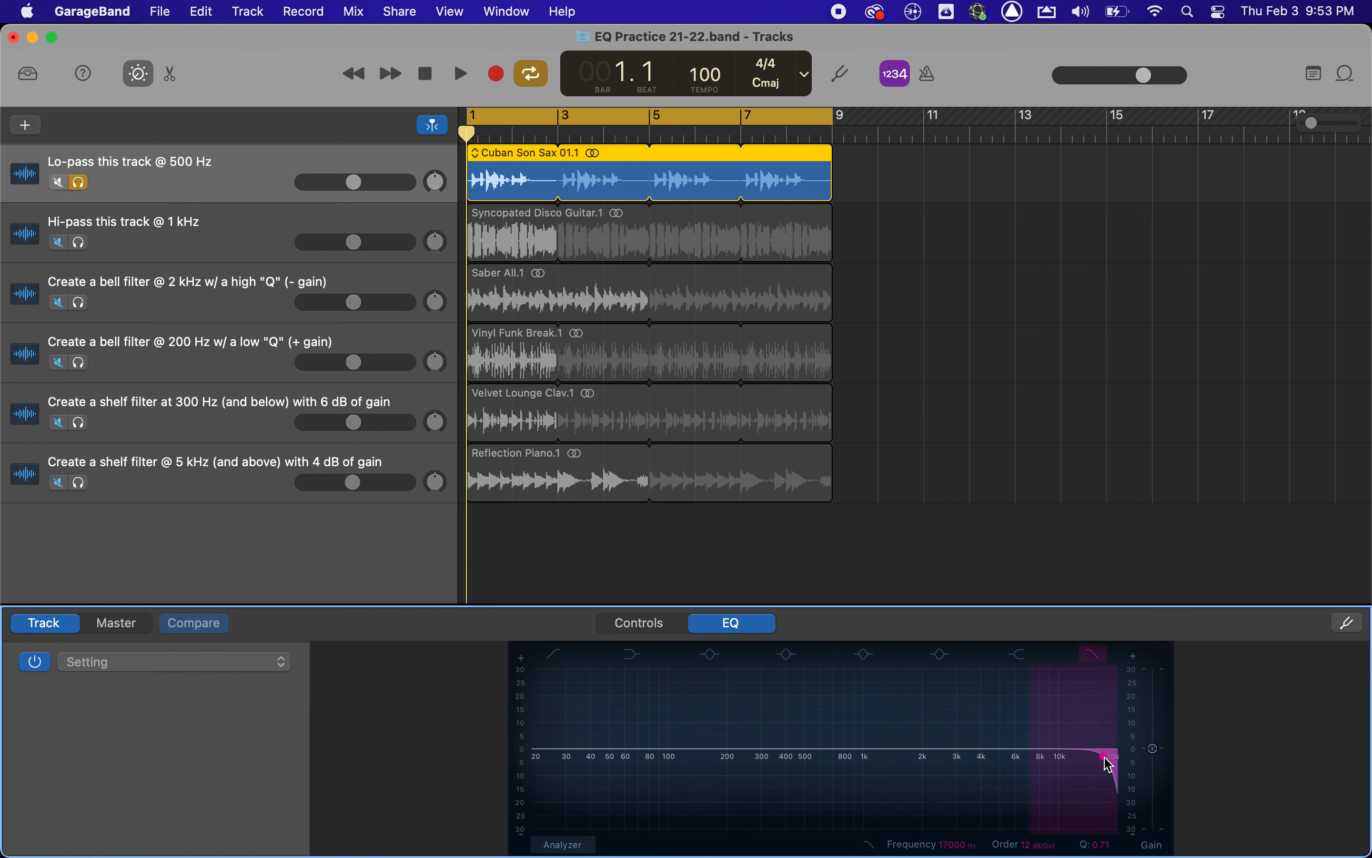
pyautogui.click(1107, 759)
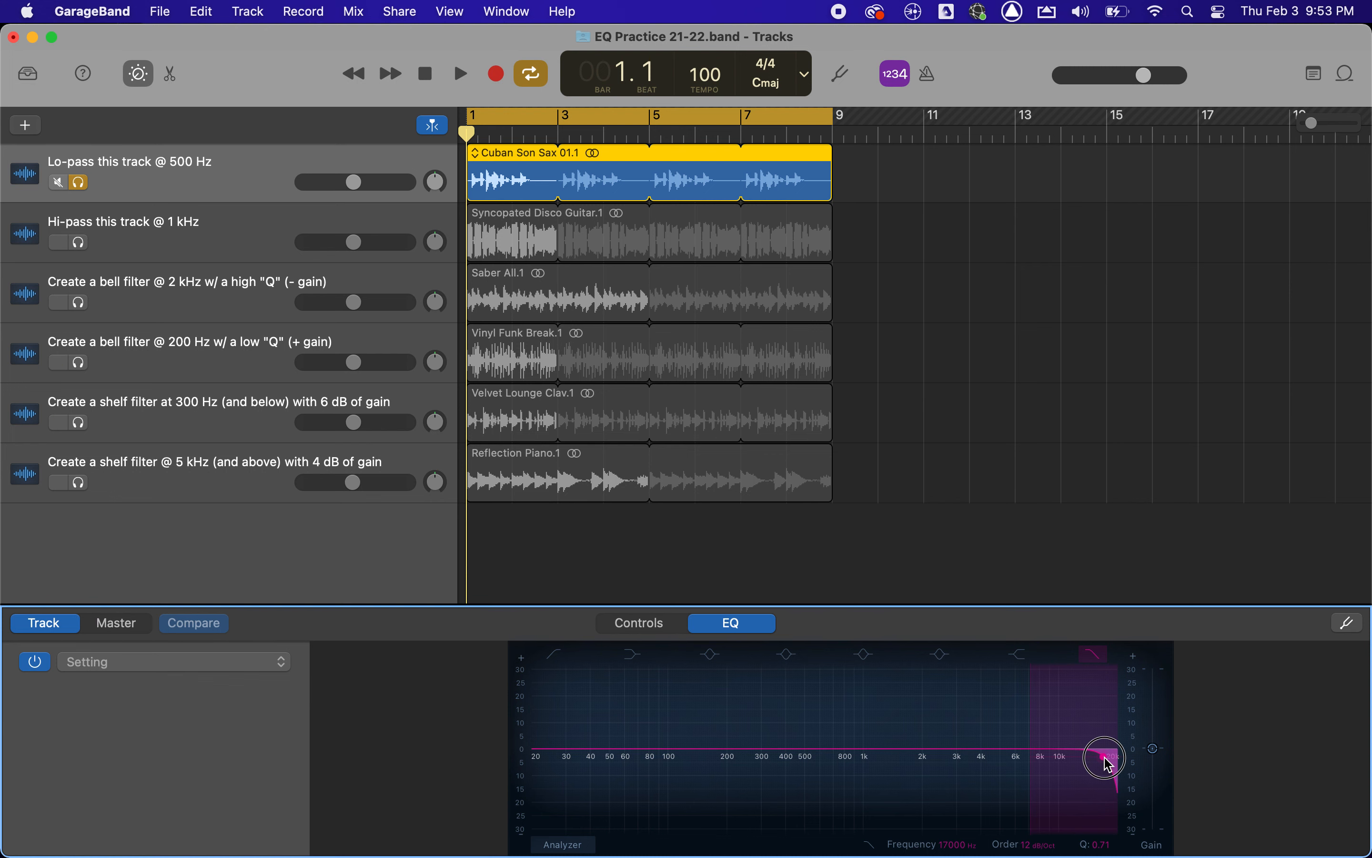
pyautogui.moveTo(1108, 763); pyautogui.dragTo(822, 763)
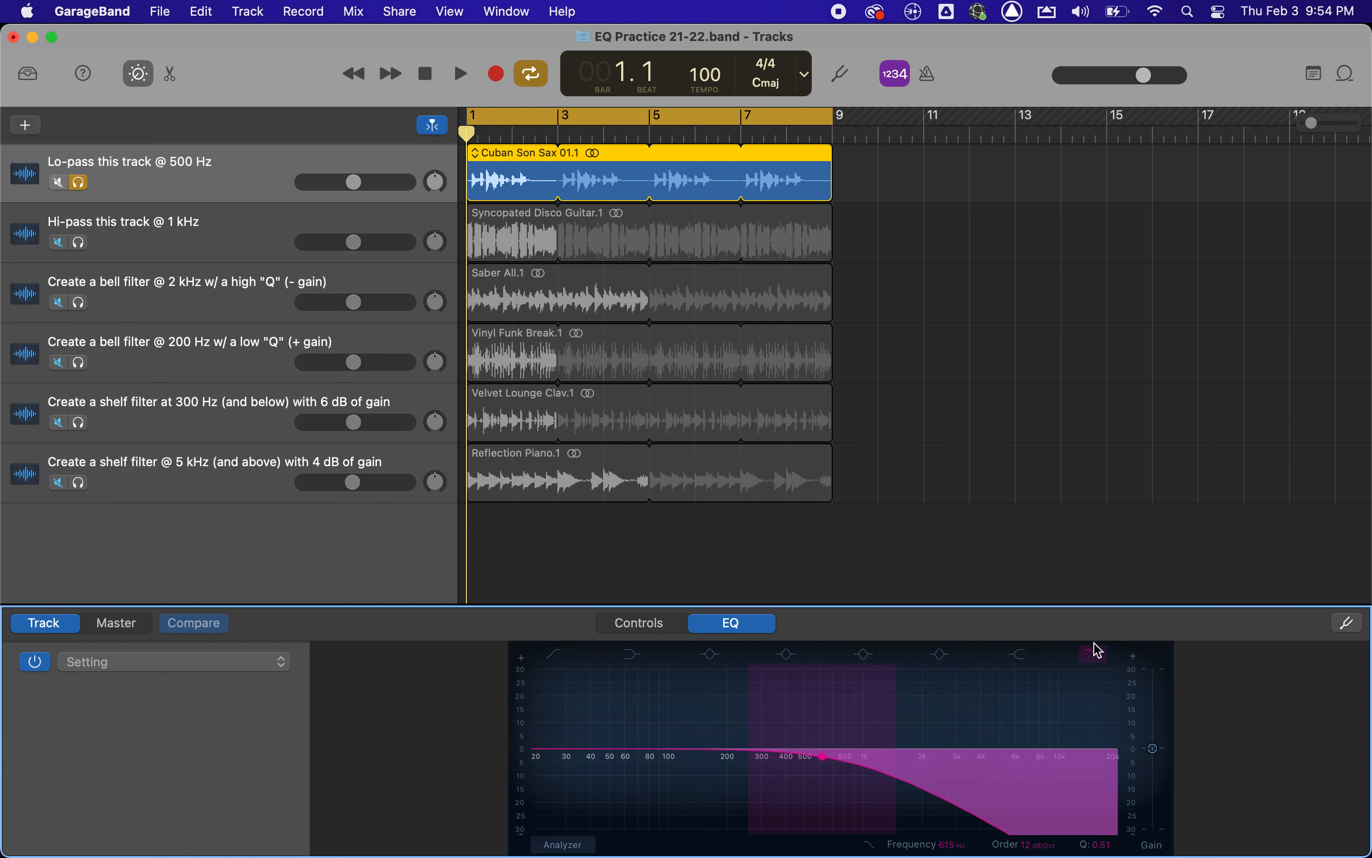
# Compare the sax track's sound from the beginning with the low-pass filter bypassed and with it enabled.
pyautogui.click(1095, 658)
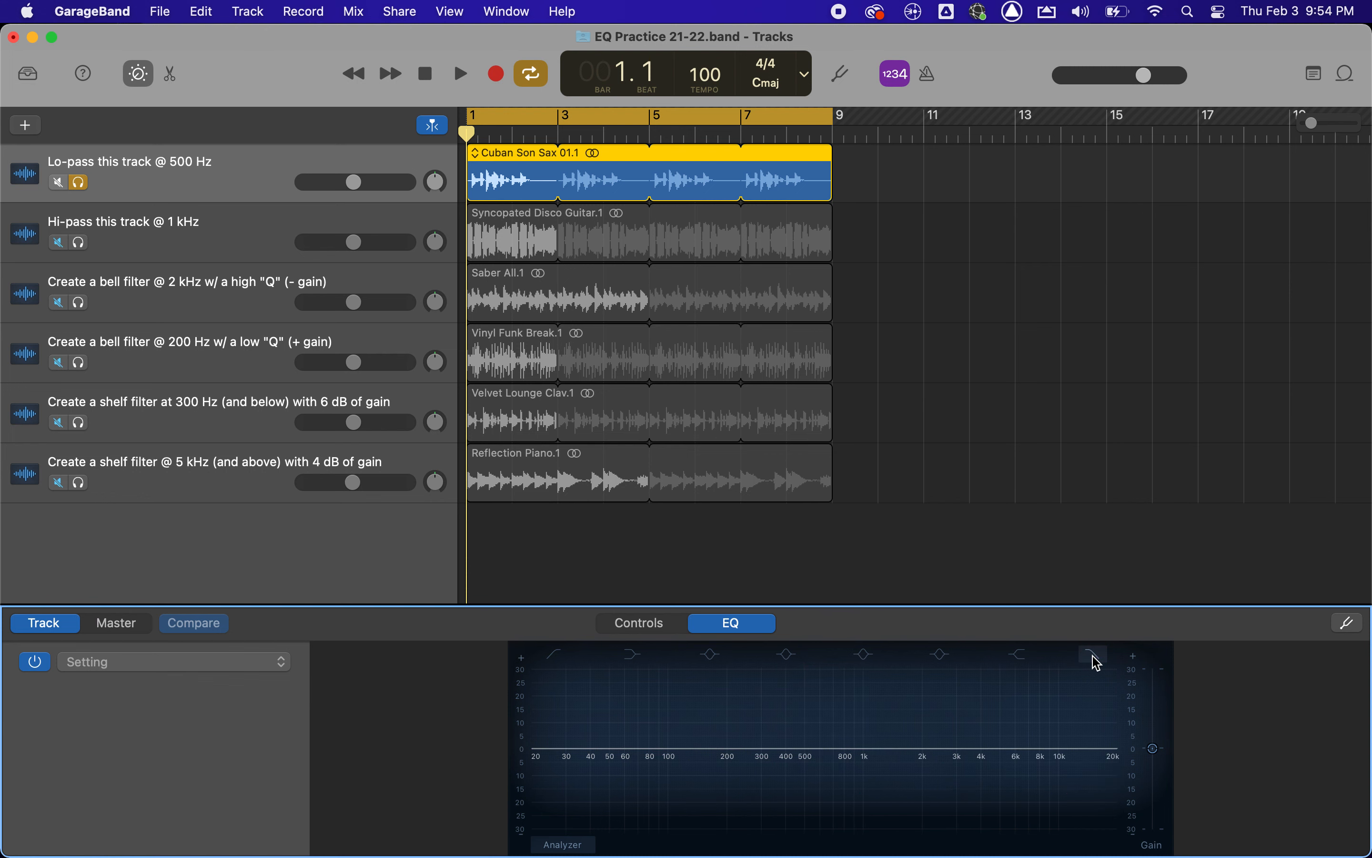
pyautogui.press('space')
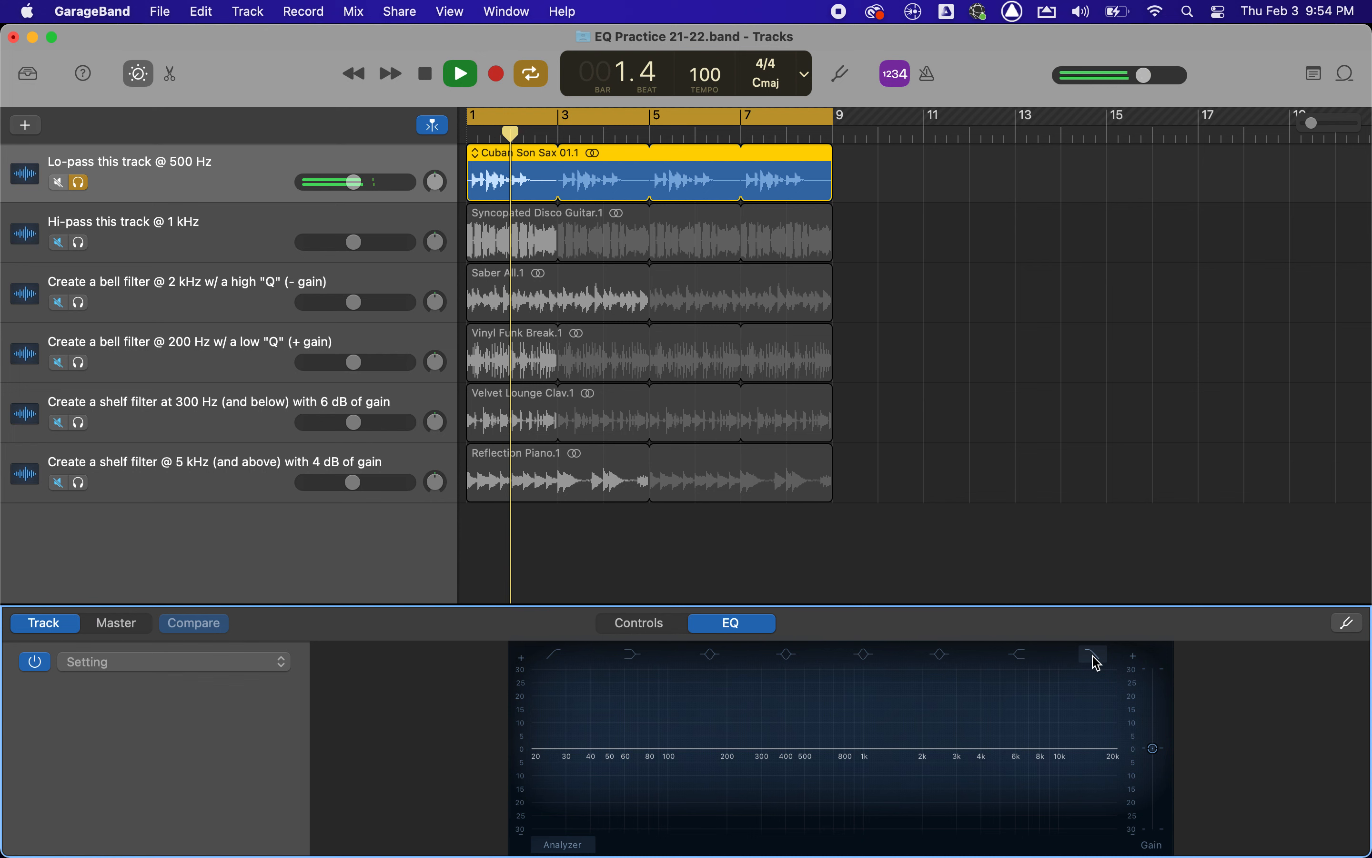
pyautogui.press('space')
pyautogui.click(1095, 658)
pyautogui.press('Return')
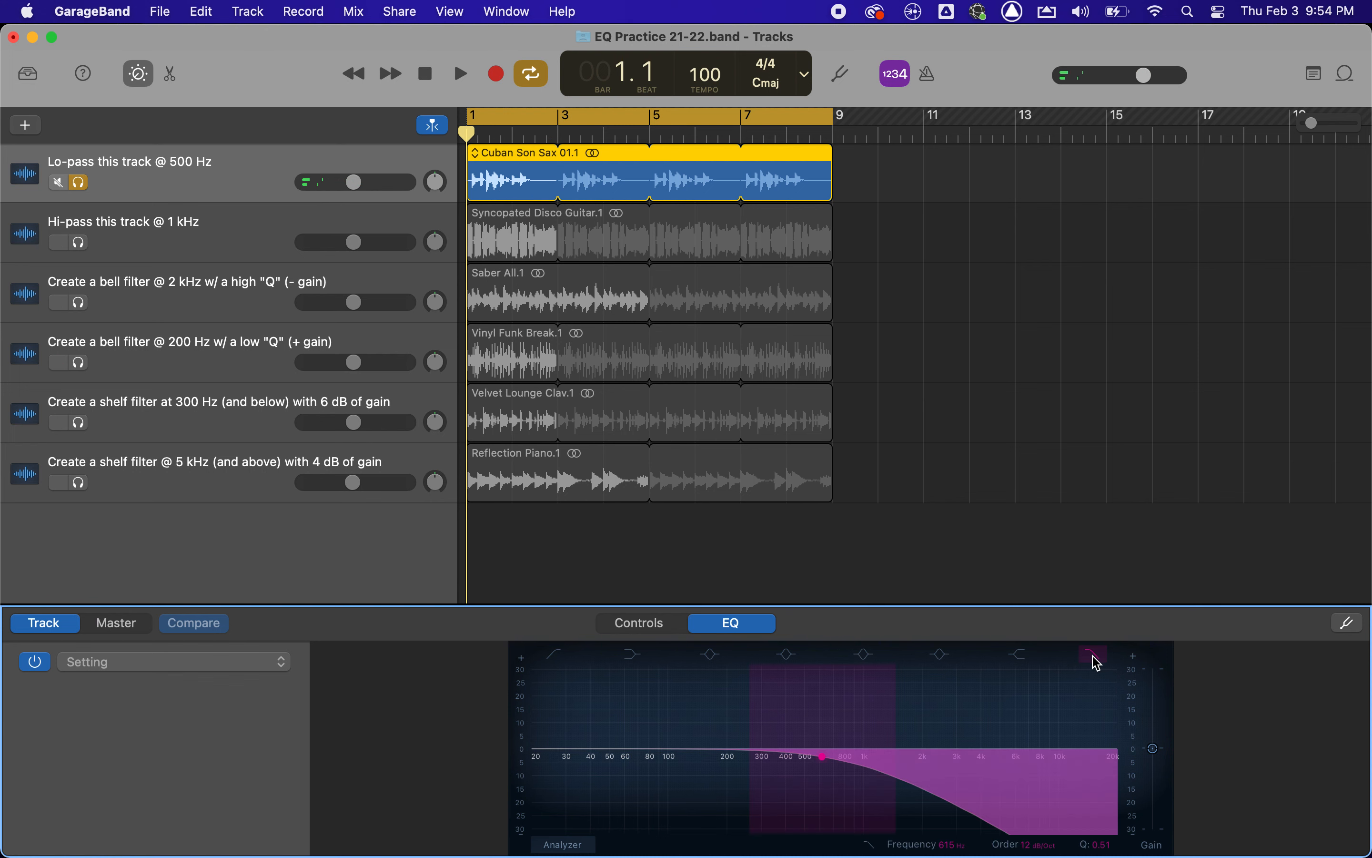
pyautogui.press('space')
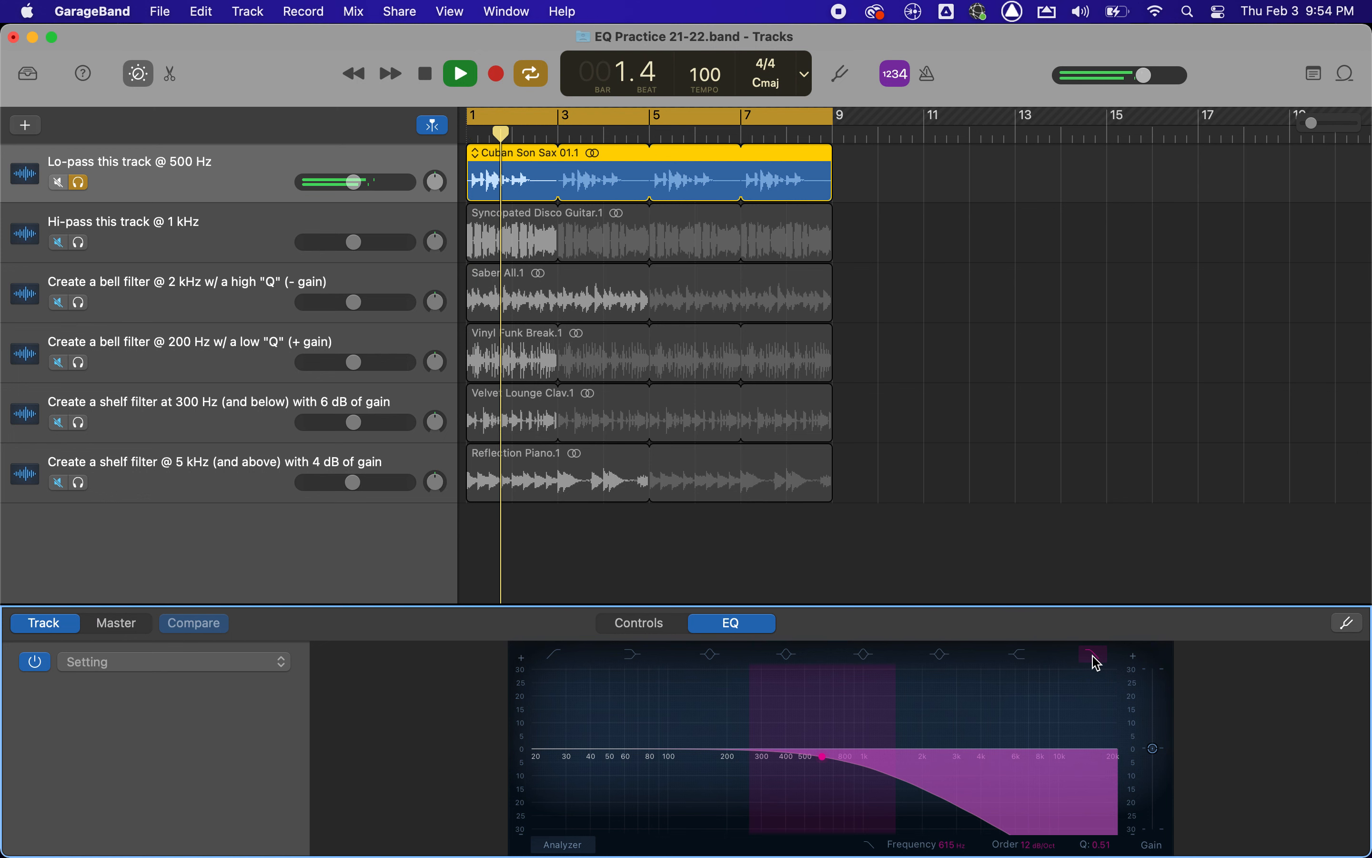
pyautogui.press('space')
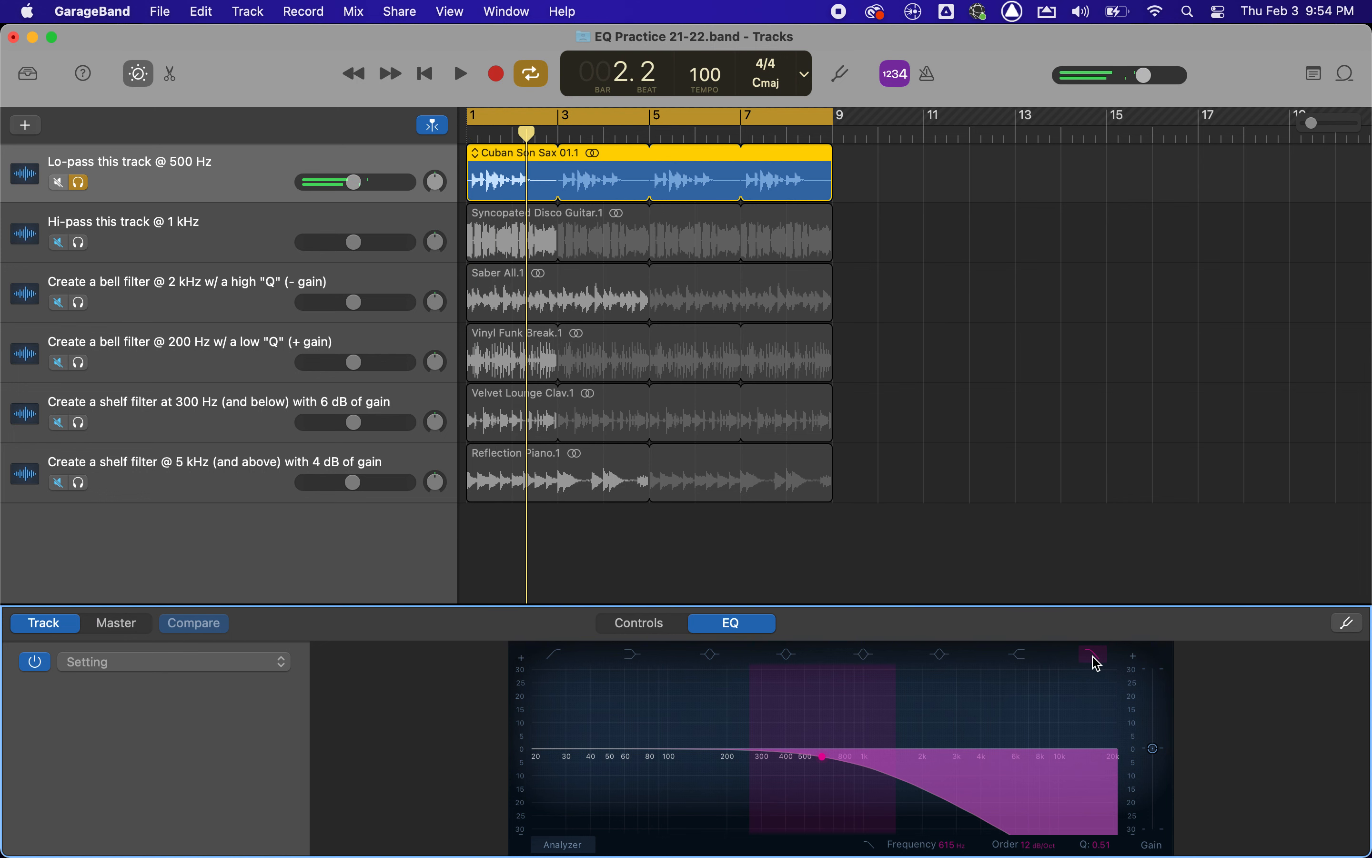
# Swap the low-pass filter for a high shelf boosting about 17.5 dB at about 2620 Hz, and audition it from the beginning.
pyautogui.click(1095, 657)
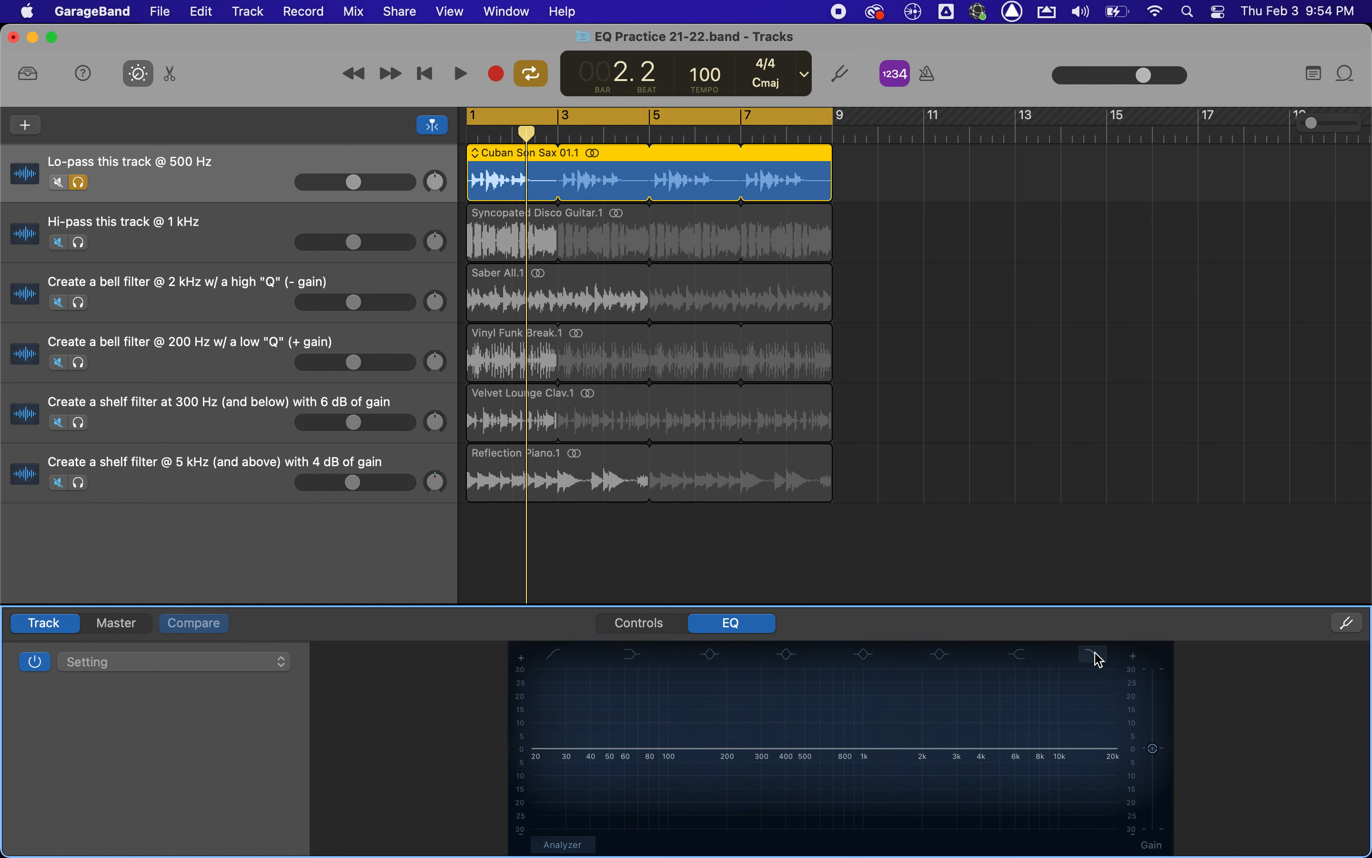
pyautogui.click(1020, 659)
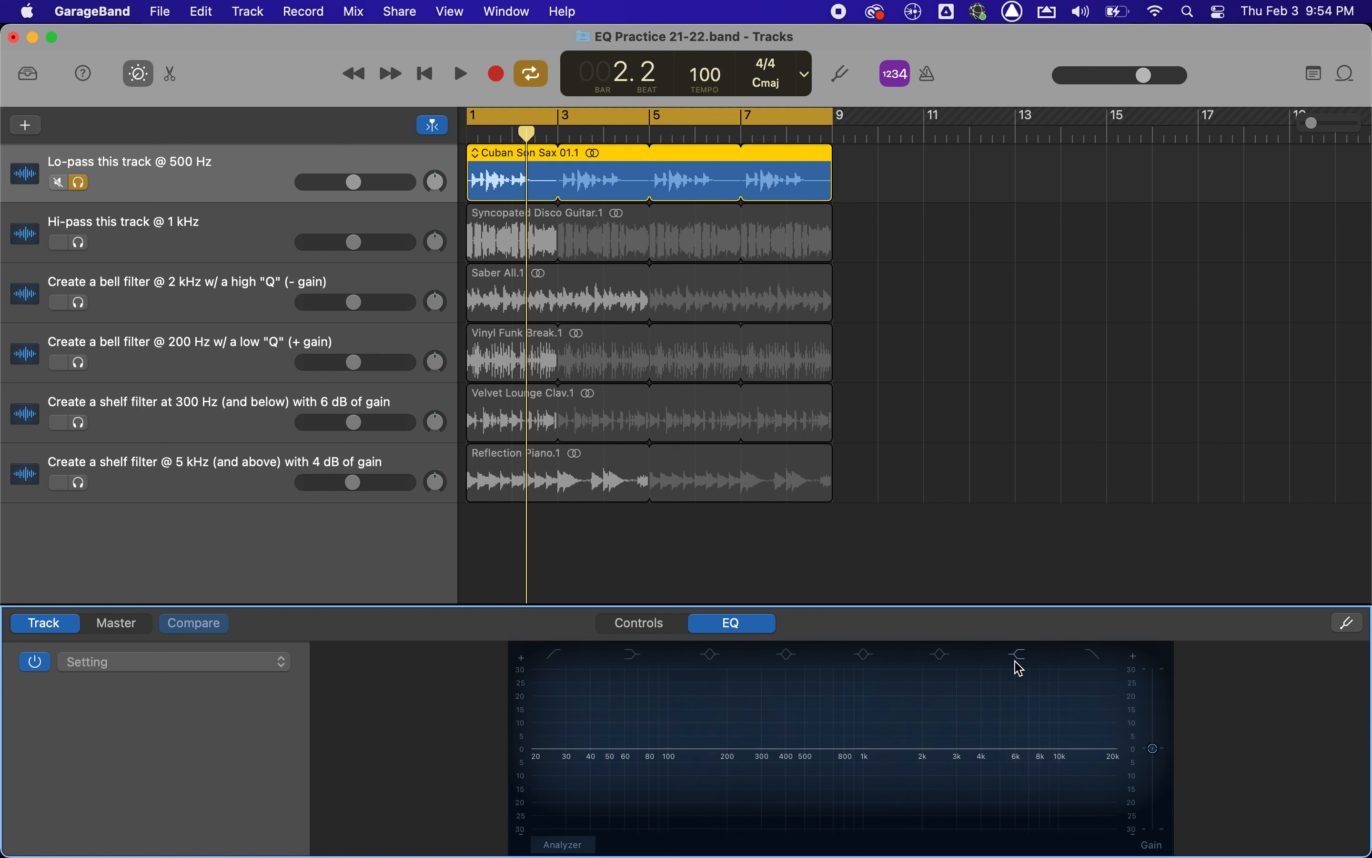
pyautogui.moveTo(1028, 748); pyautogui.dragTo(990, 704)
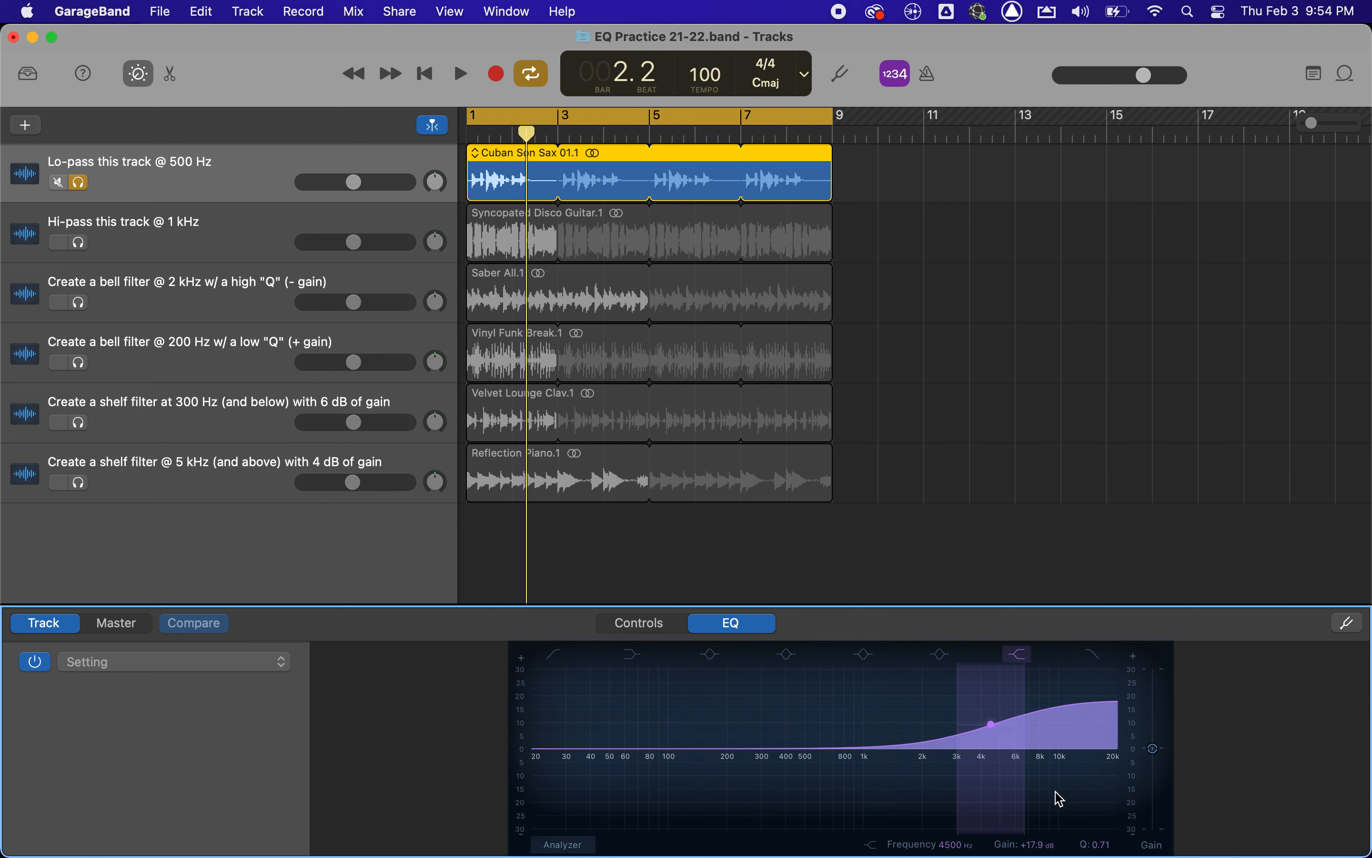
pyautogui.moveTo(991, 724); pyautogui.dragTo(975, 736)
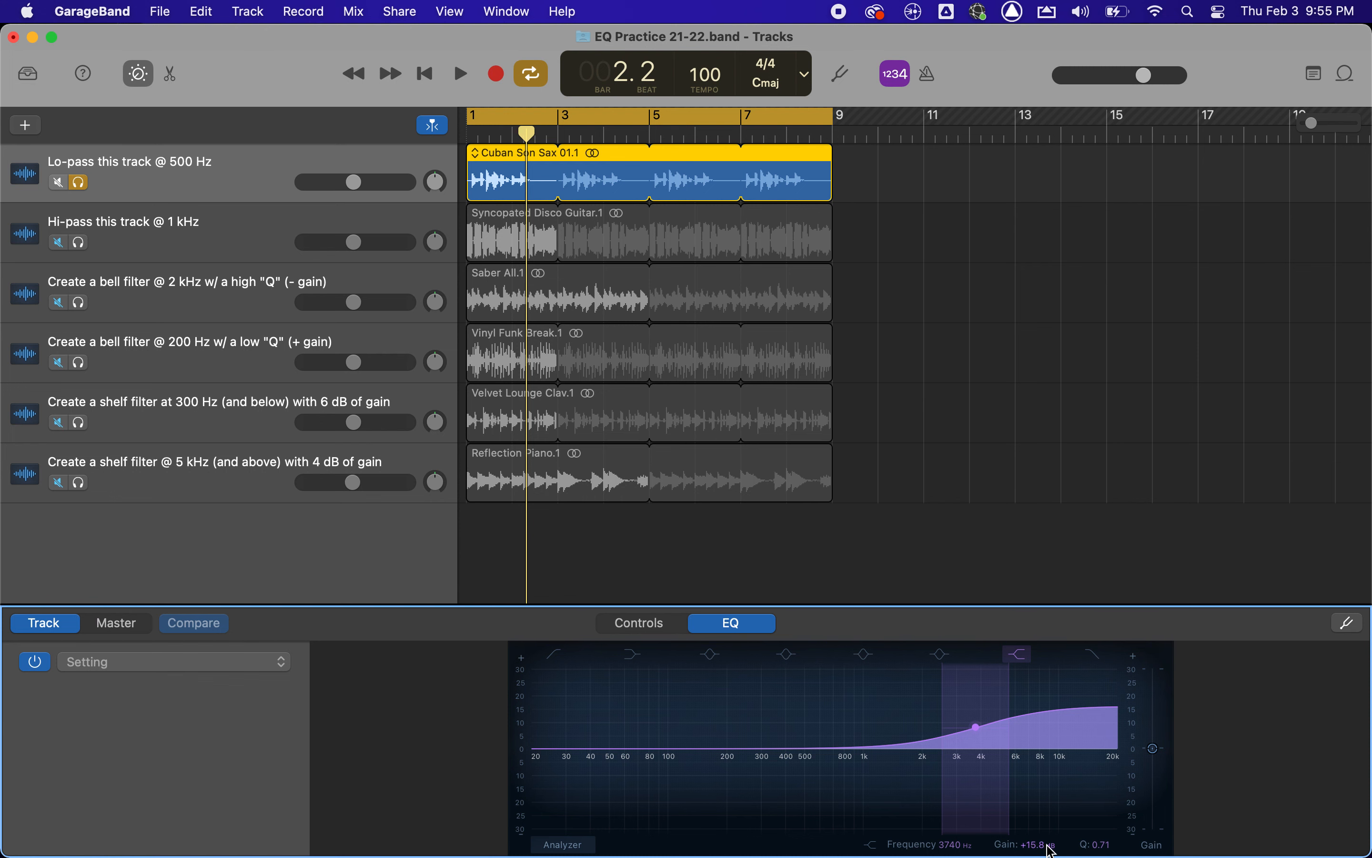
pyautogui.moveTo(981, 735); pyautogui.dragTo(944, 718)
pyautogui.press('space')
pyautogui.press('space')
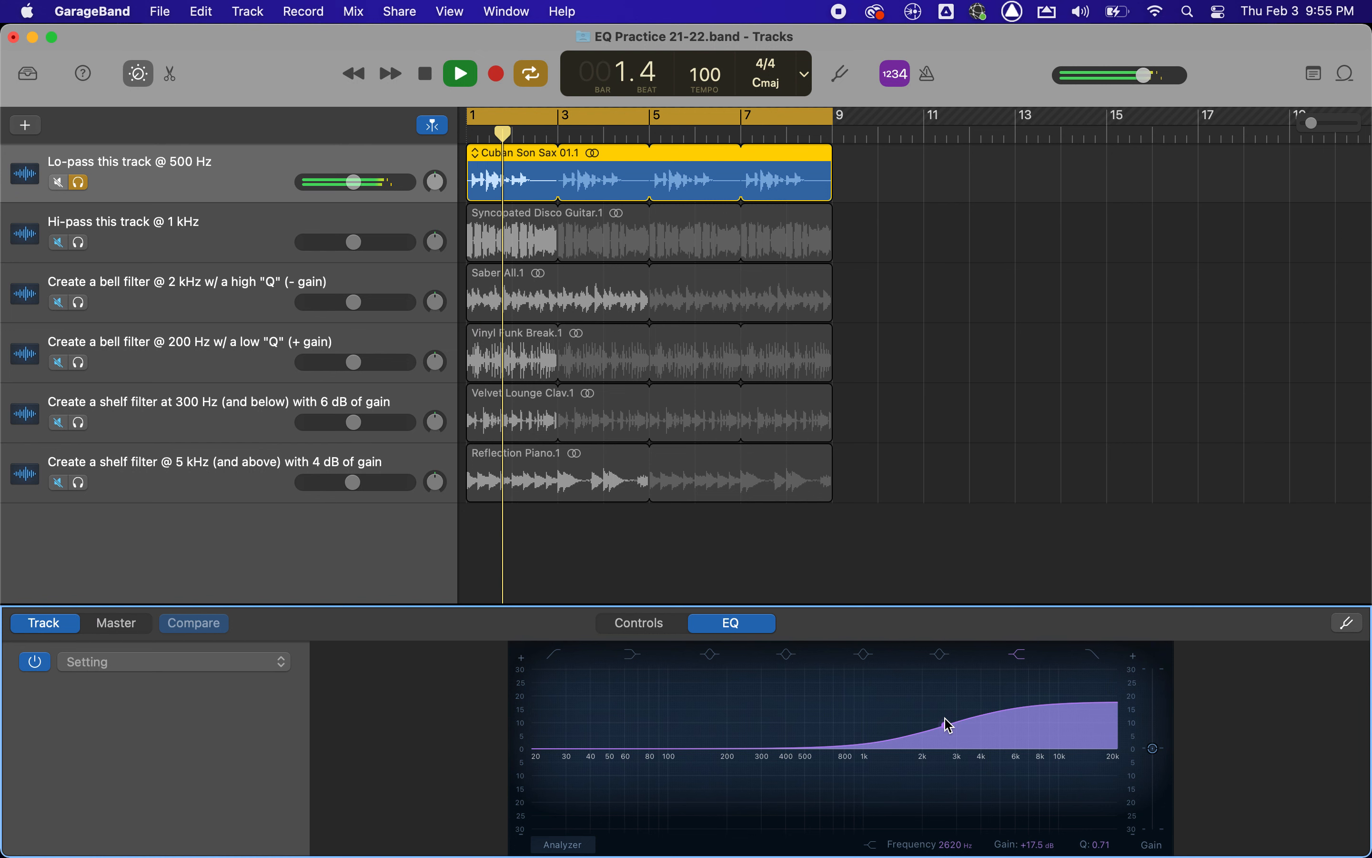
pyautogui.press('space')
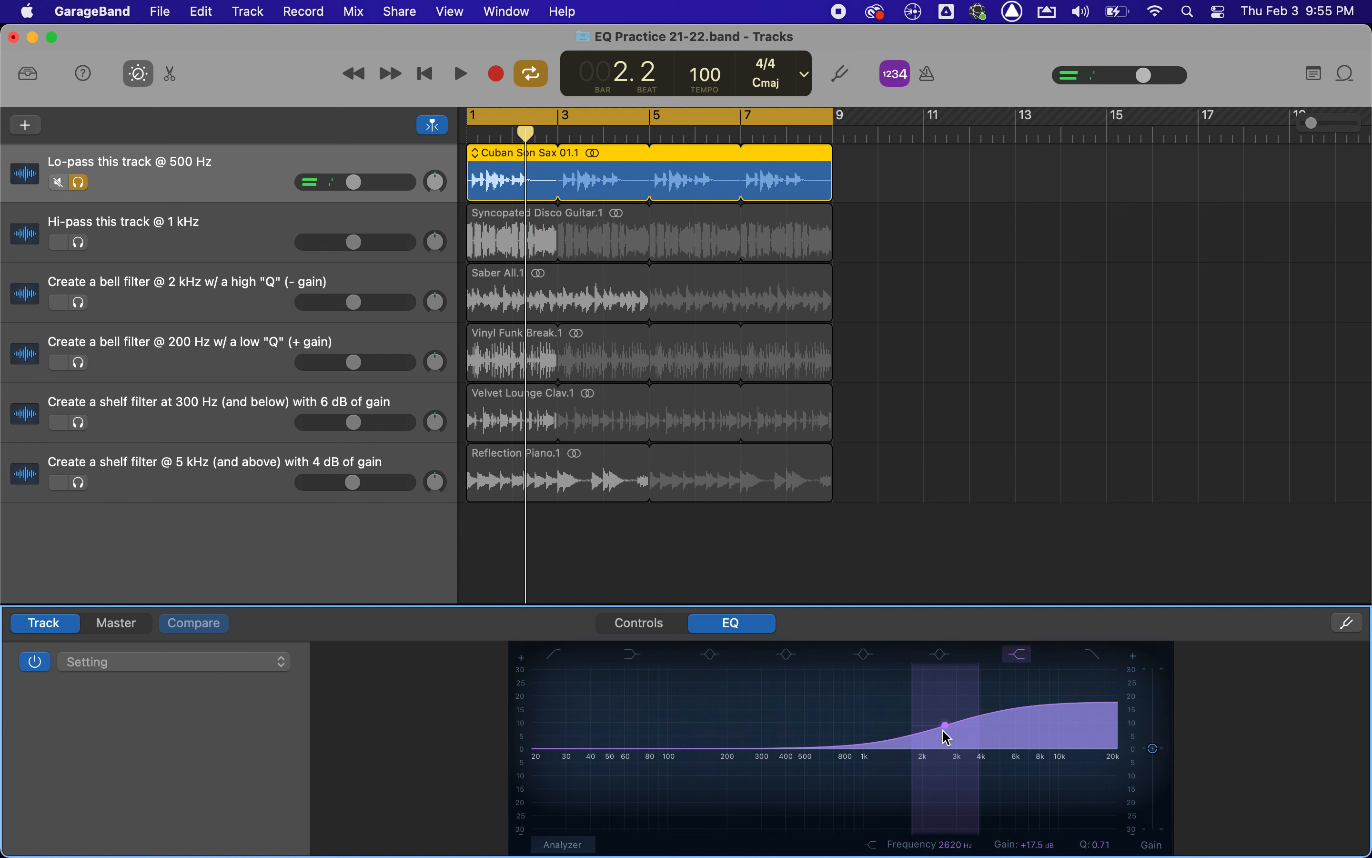
# Change the high shelf to a cut of about -19.4 dB at about 2480 Hz and audition it before disabling the band.
pyautogui.moveTo(950, 731); pyautogui.dragTo(940, 833)
pyautogui.press('Return')
pyautogui.press('space')
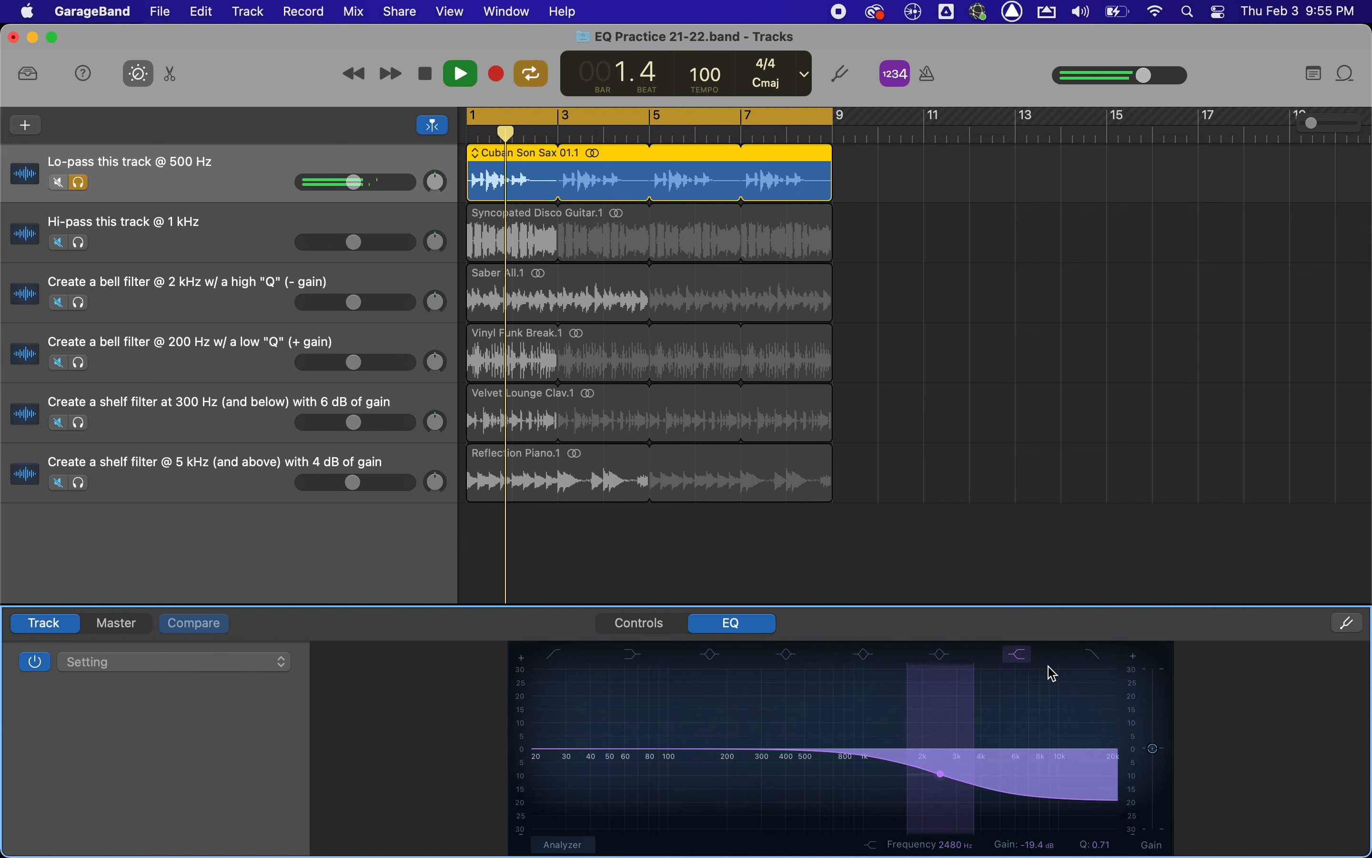
pyautogui.press('space')
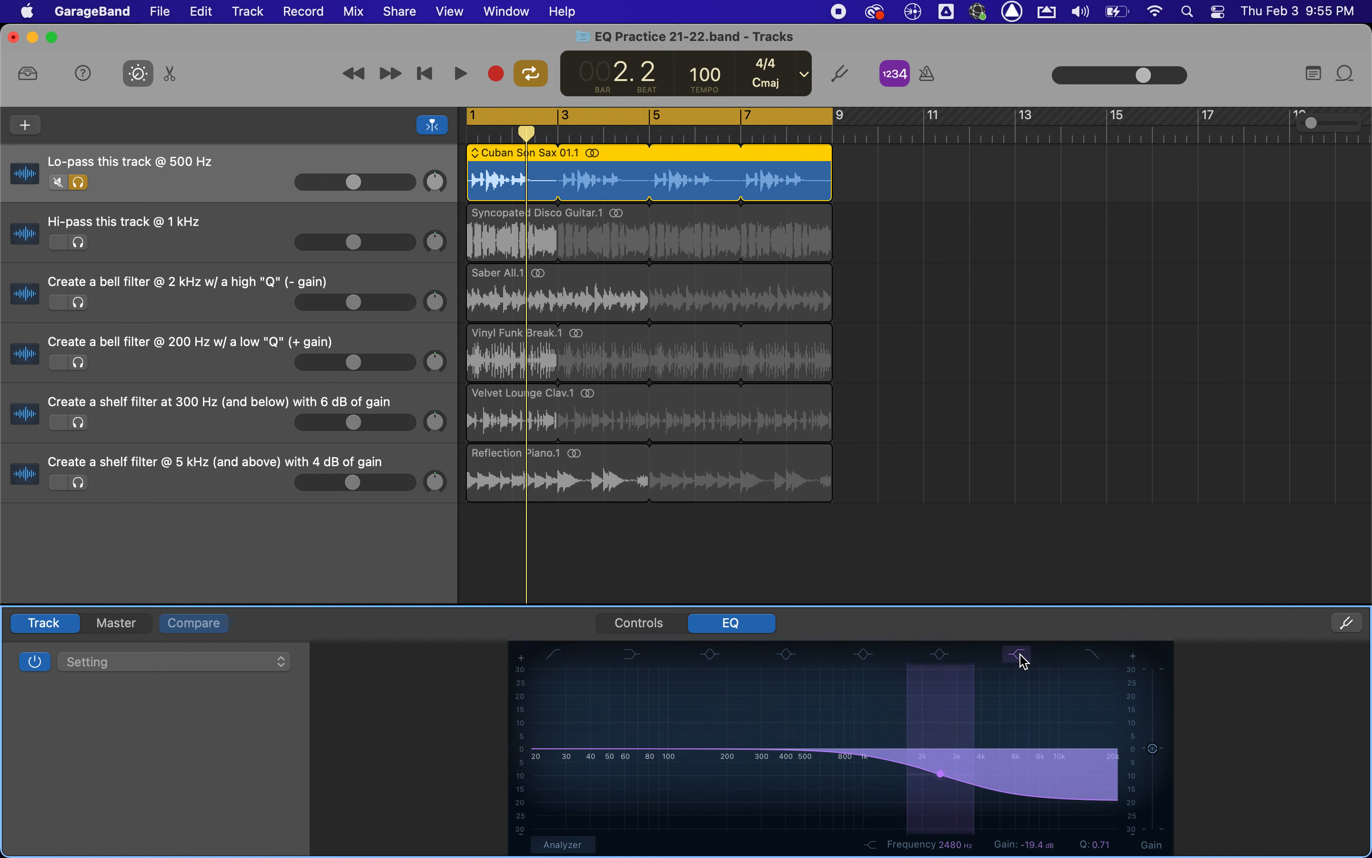
pyautogui.click(1024, 660)
# Re-enable the low-pass filter and shift its cutoff to about 730 Hz with a Q of 0.37 before switching it off.
pyautogui.click(1094, 658)
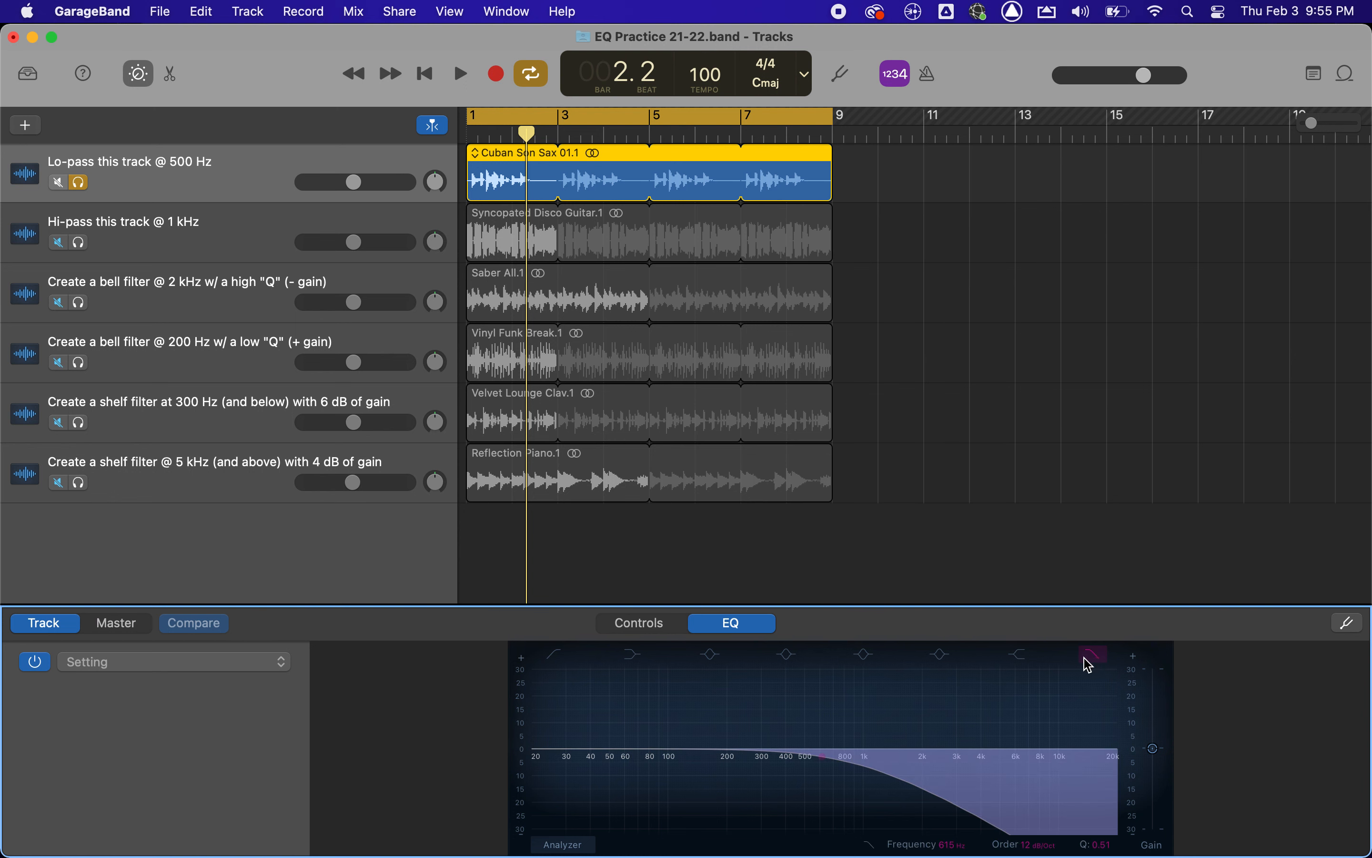
pyautogui.click(1098, 659)
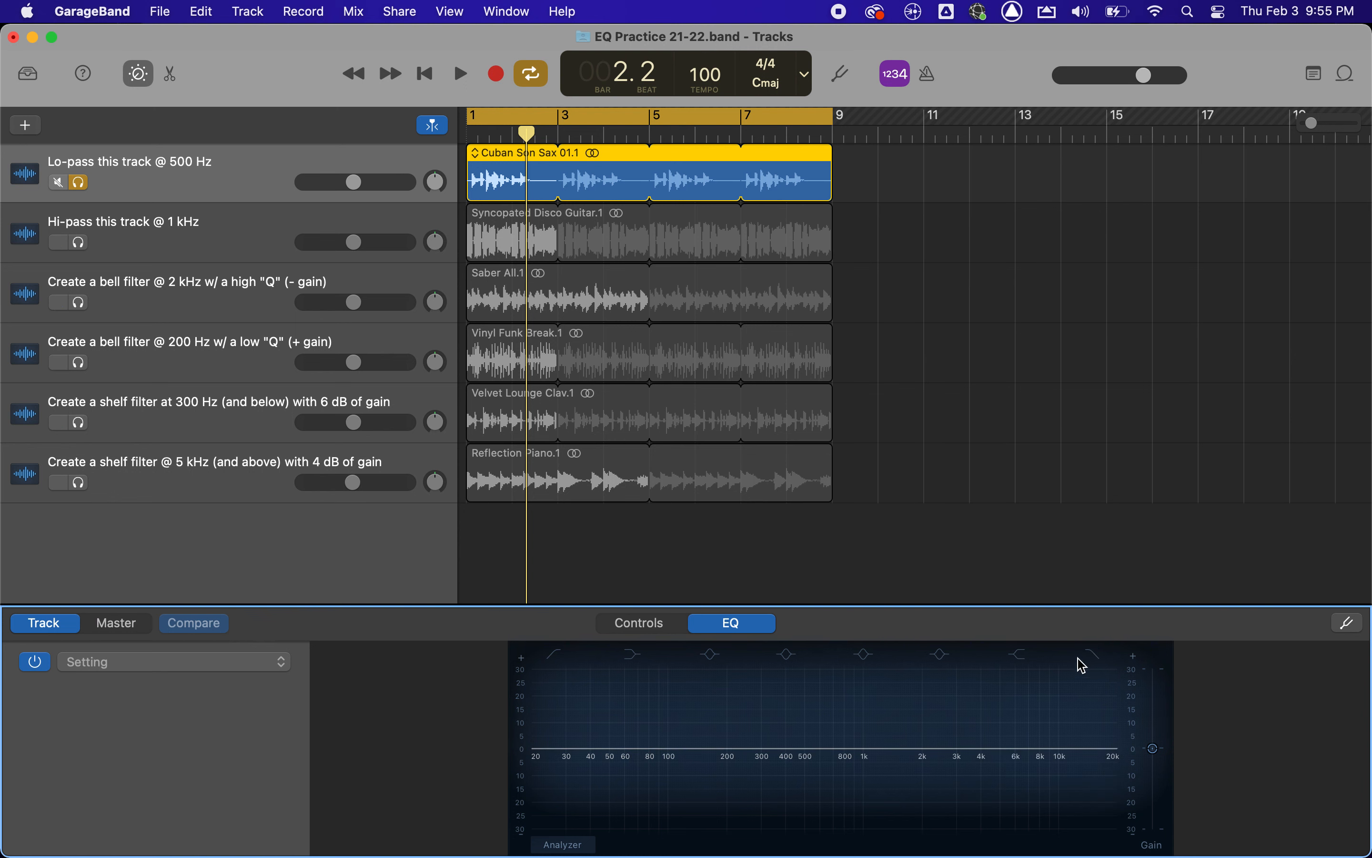
pyautogui.click(1094, 665)
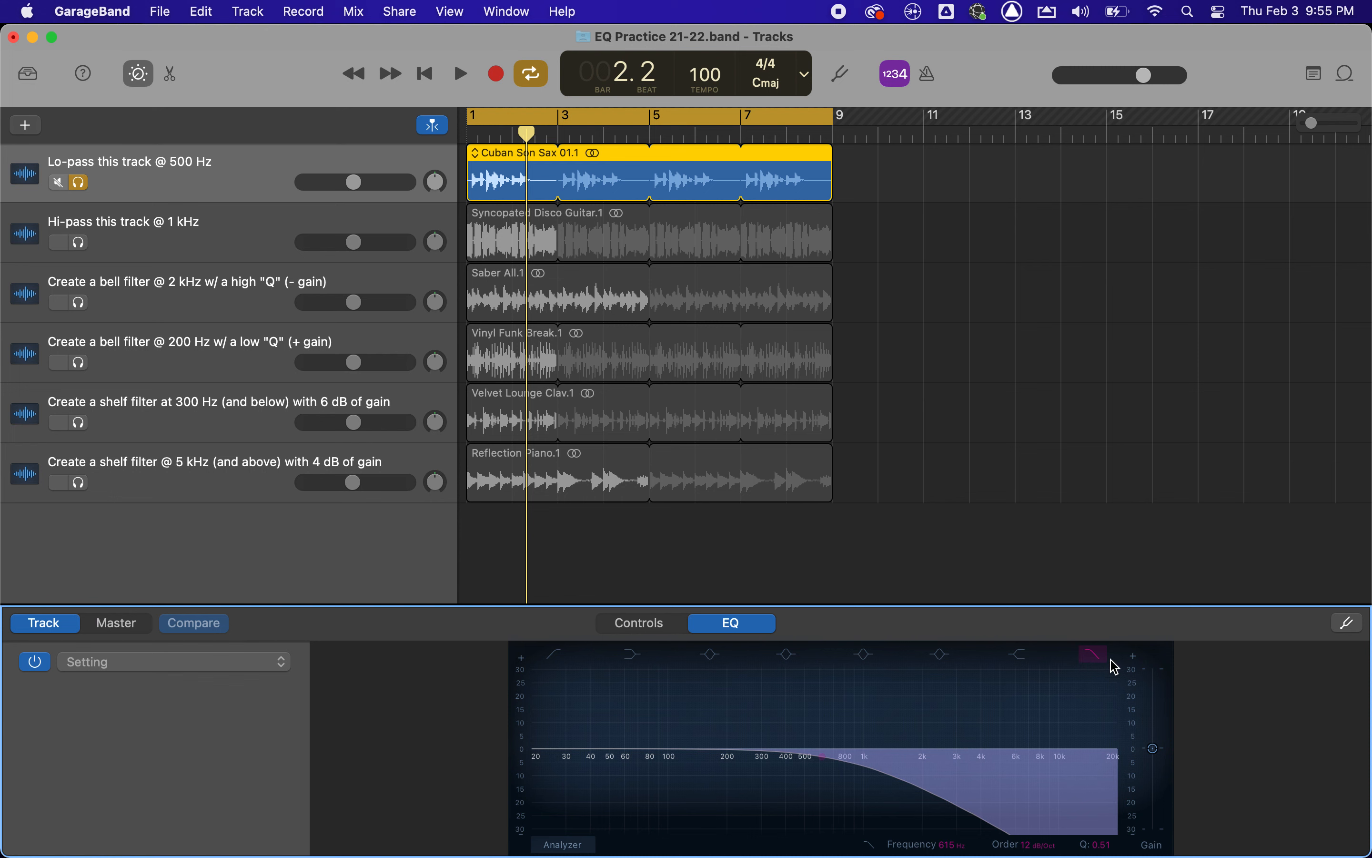
pyautogui.moveTo(821, 760); pyautogui.dragTo(846, 771)
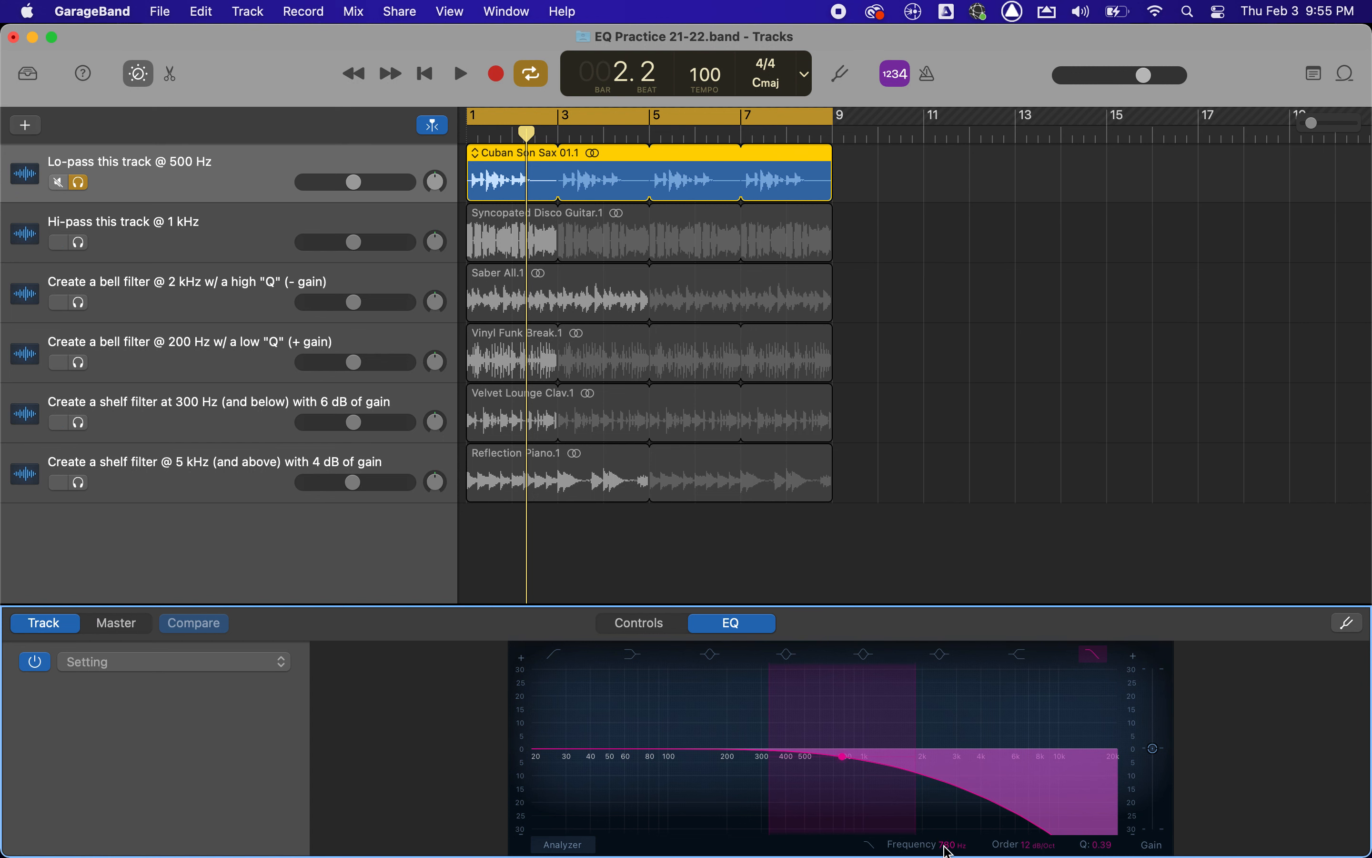
pyautogui.moveTo(847, 756); pyautogui.dragTo(838, 760)
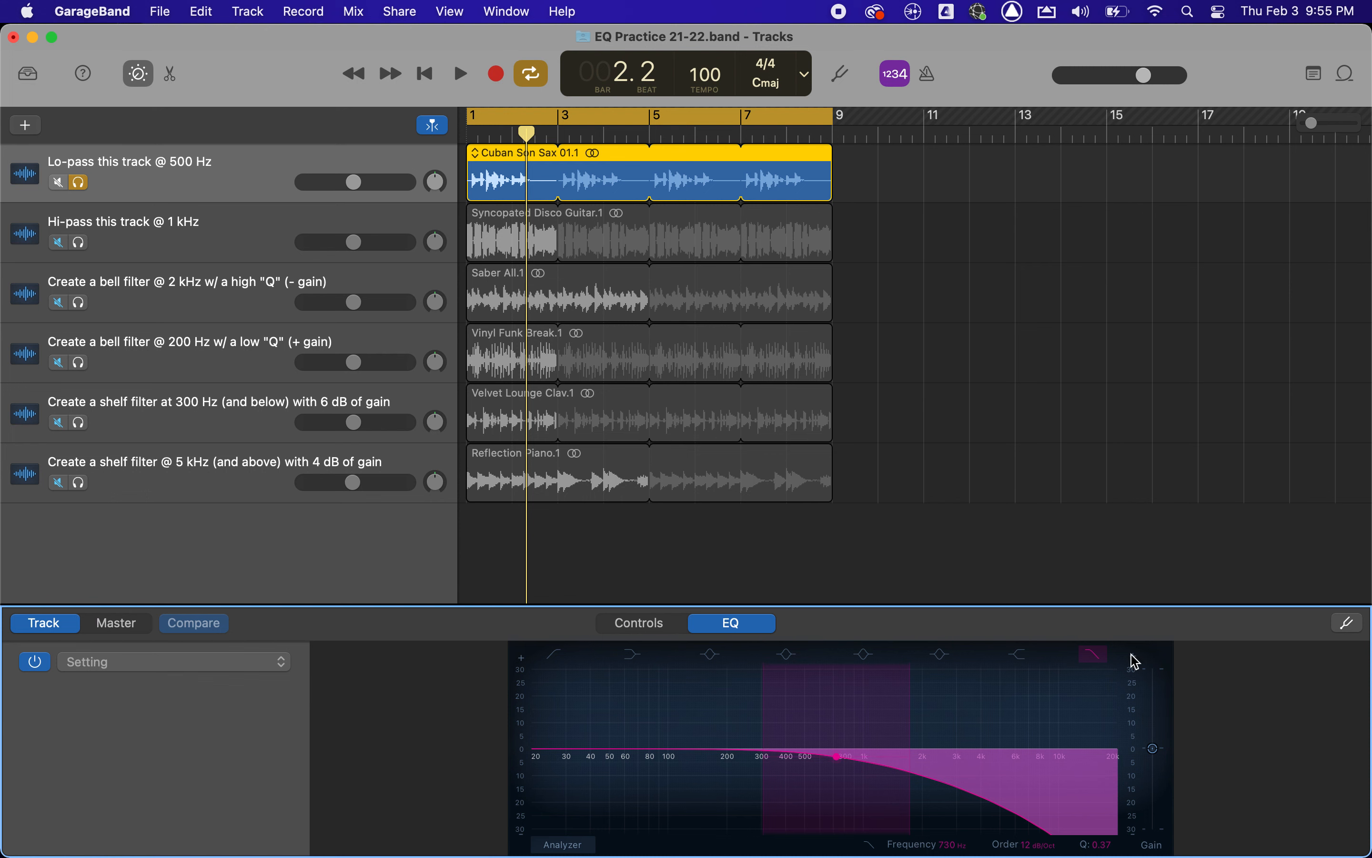
pyautogui.click(1096, 662)
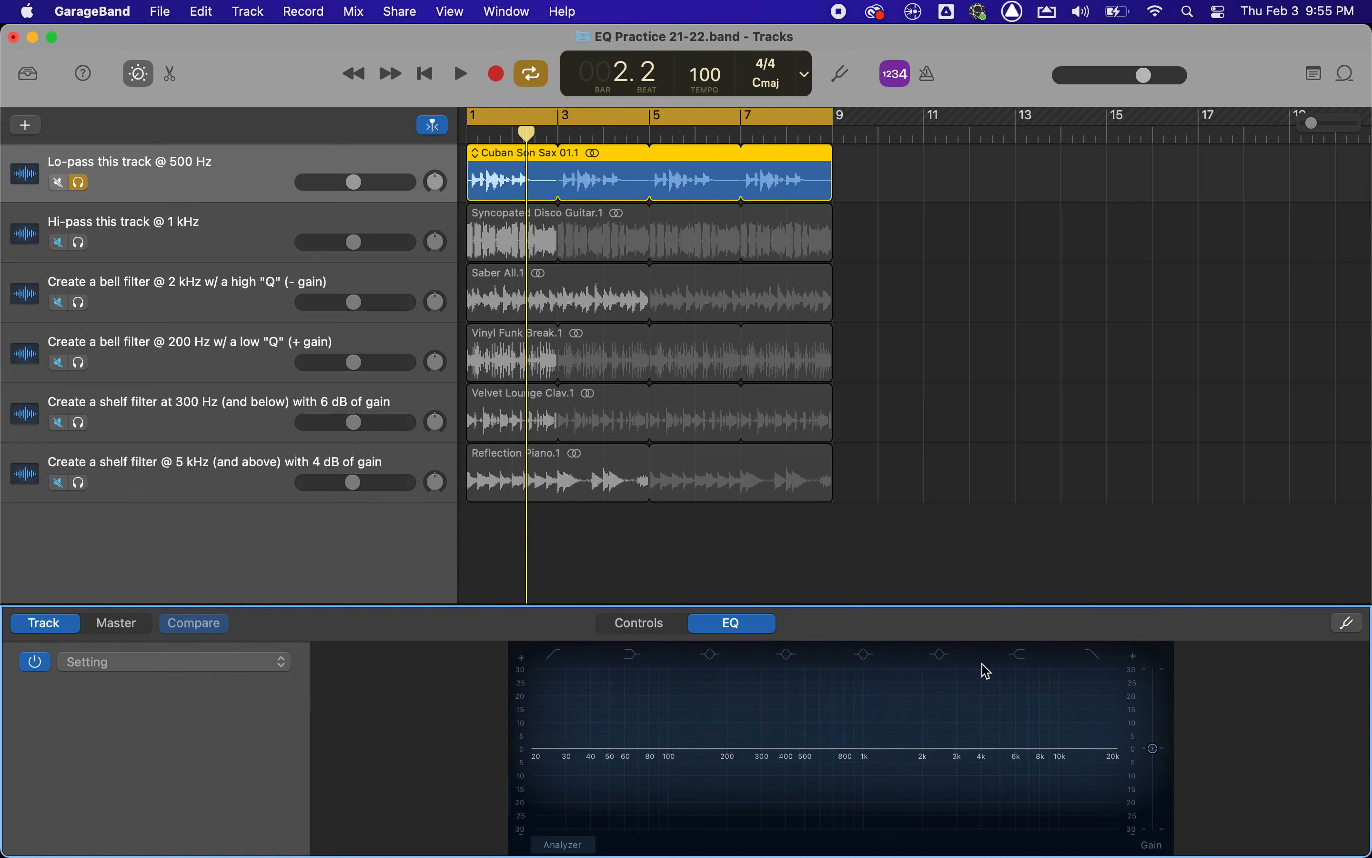
# Show the high shelf again with a boost of about 13.3 dB at about 2340 Hz, and disable it.
pyautogui.click(1013, 657)
pyautogui.moveTo(942, 780); pyautogui.dragTo(938, 672)
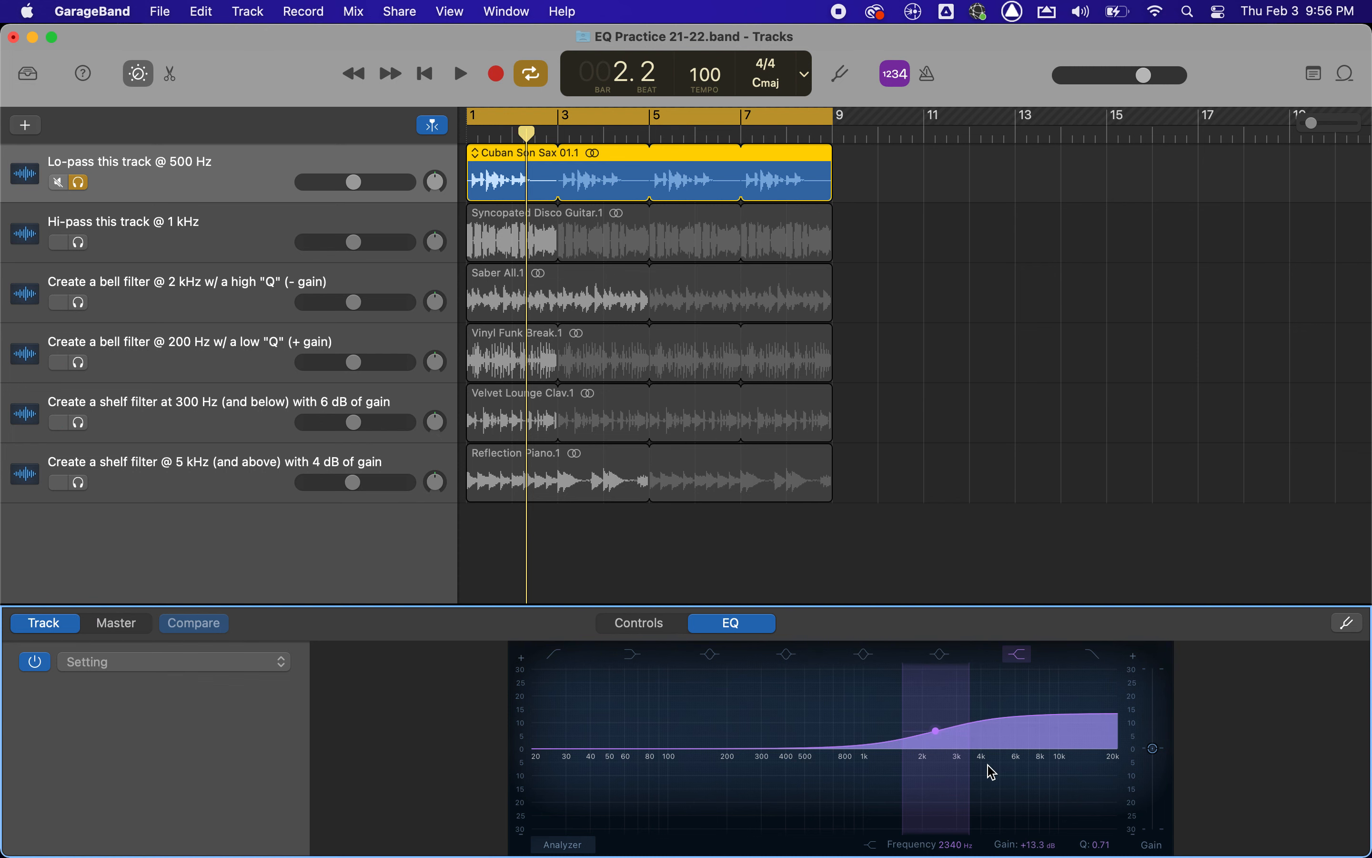
pyautogui.click(1021, 663)
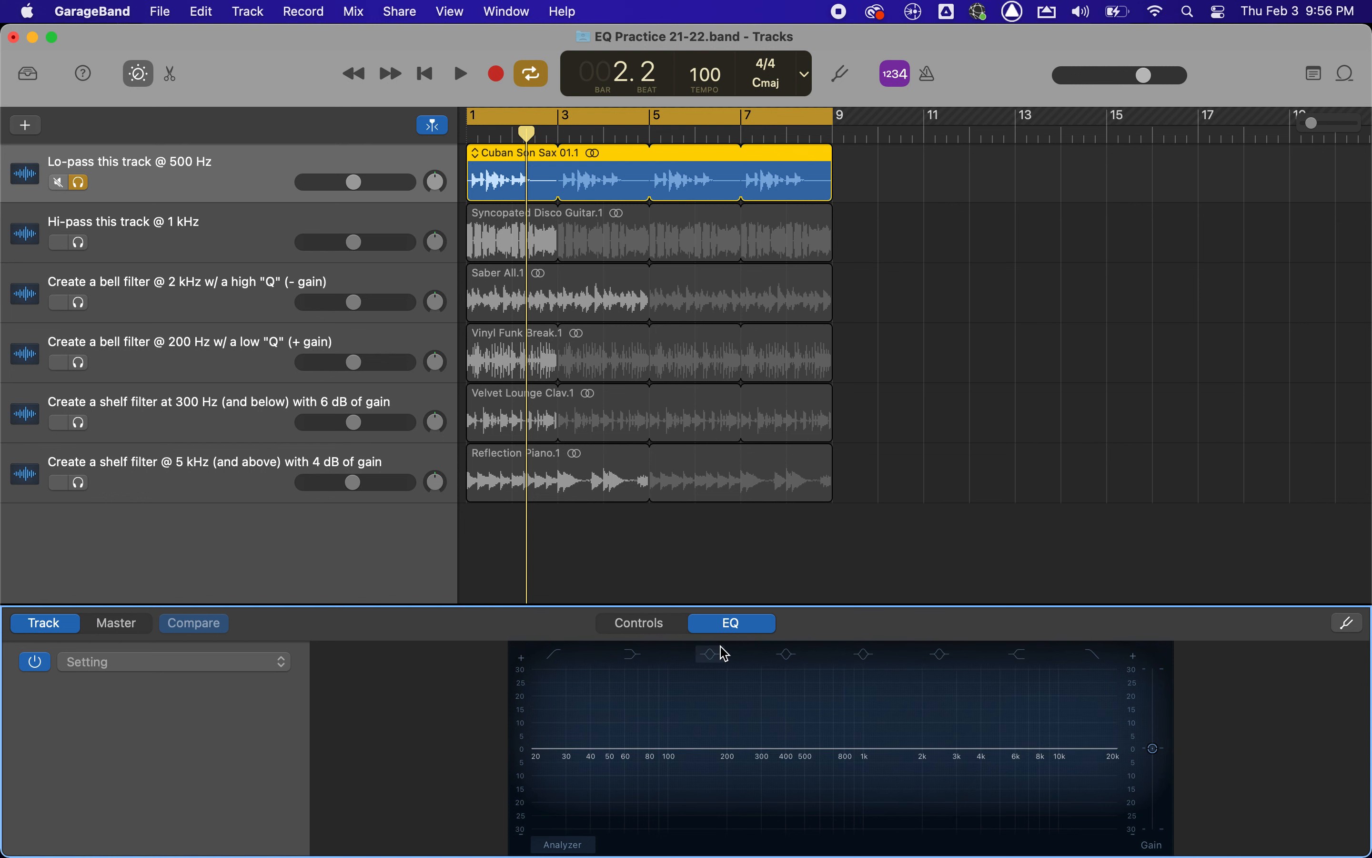
# Enable the bell band near 1 kHz, swing its gain between boost and cut, and leave it at about +17 dB at 1120 Hz.
pyautogui.click(865, 655)
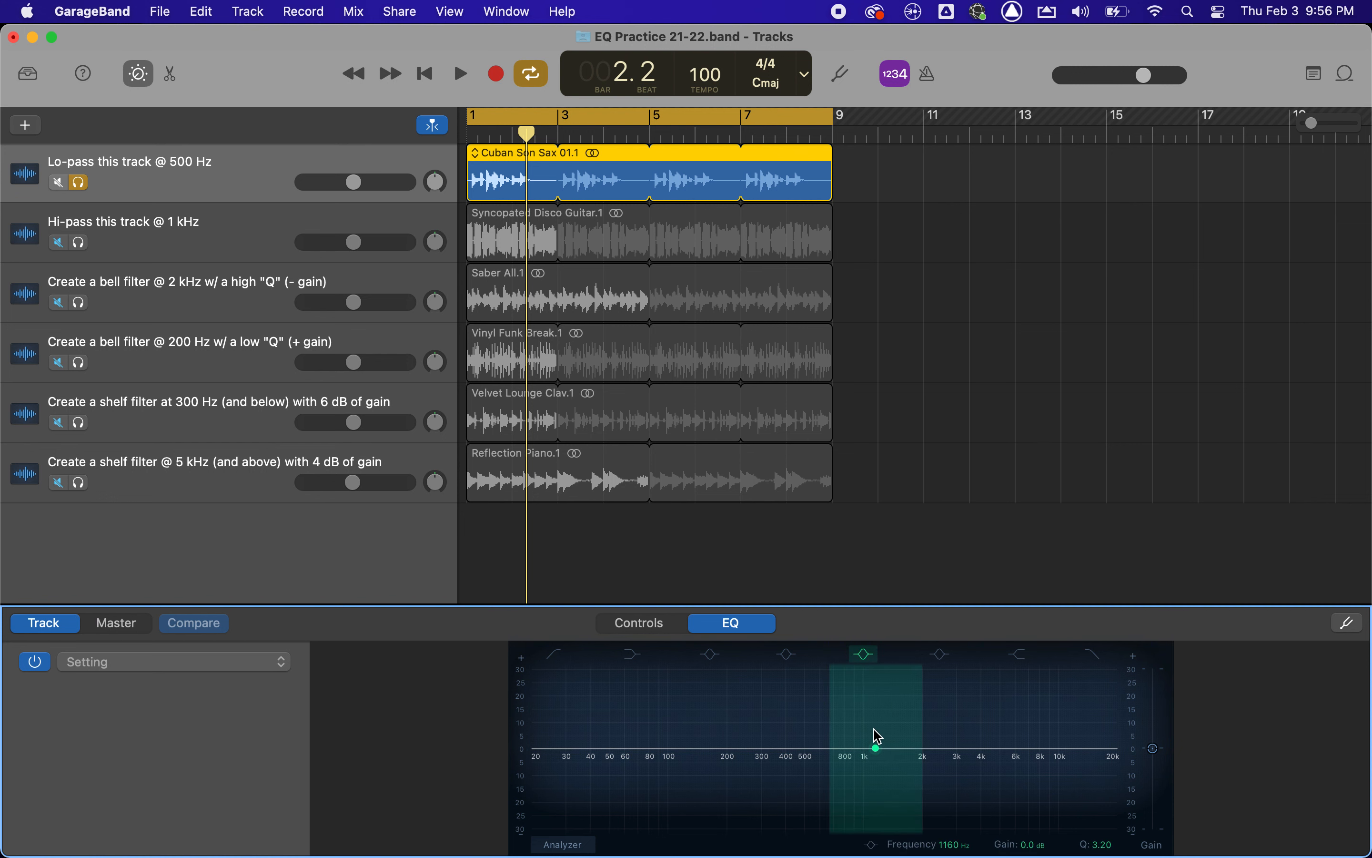
pyautogui.moveTo(876, 747); pyautogui.dragTo(879, 692)
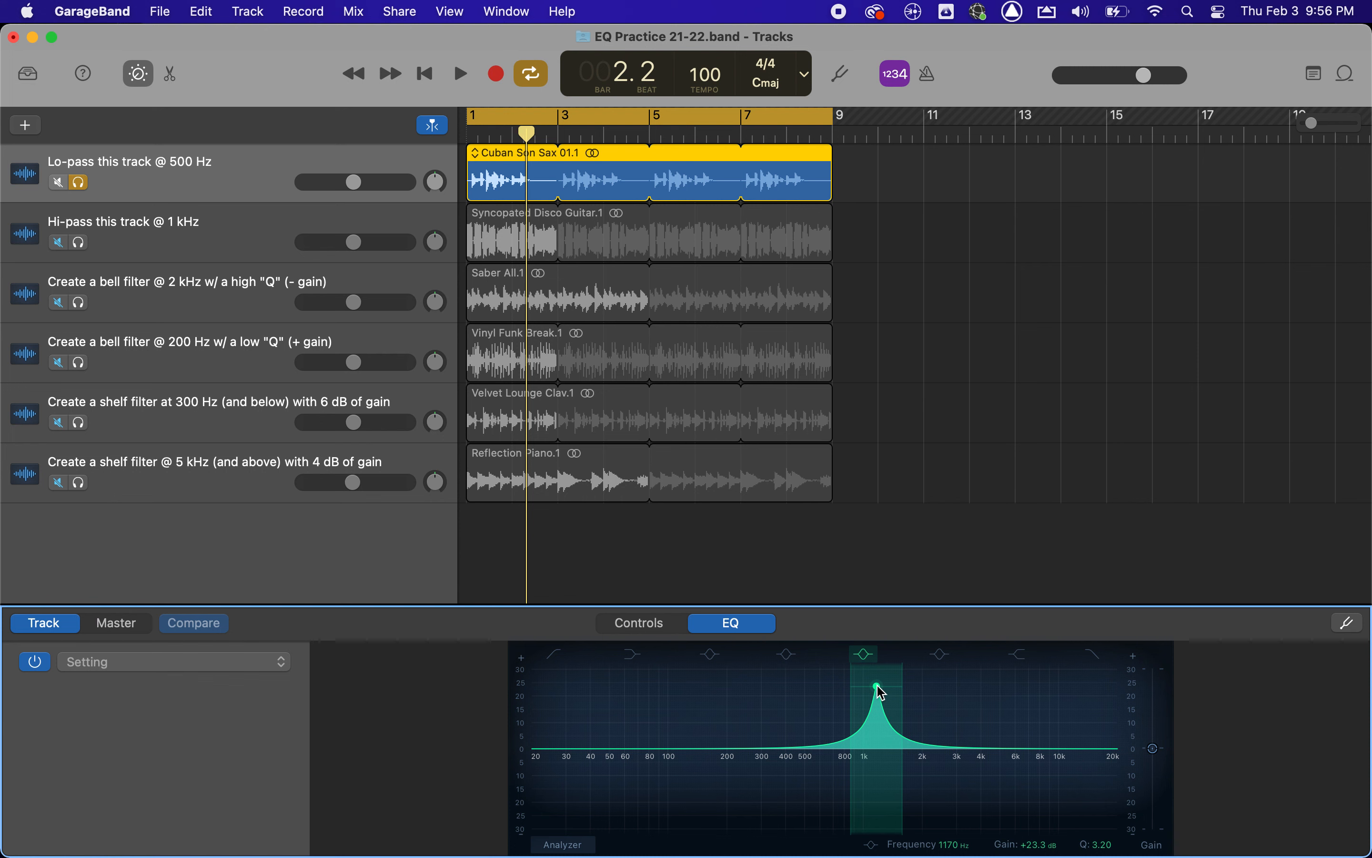
pyautogui.moveTo(880, 692); pyautogui.dragTo(880, 818)
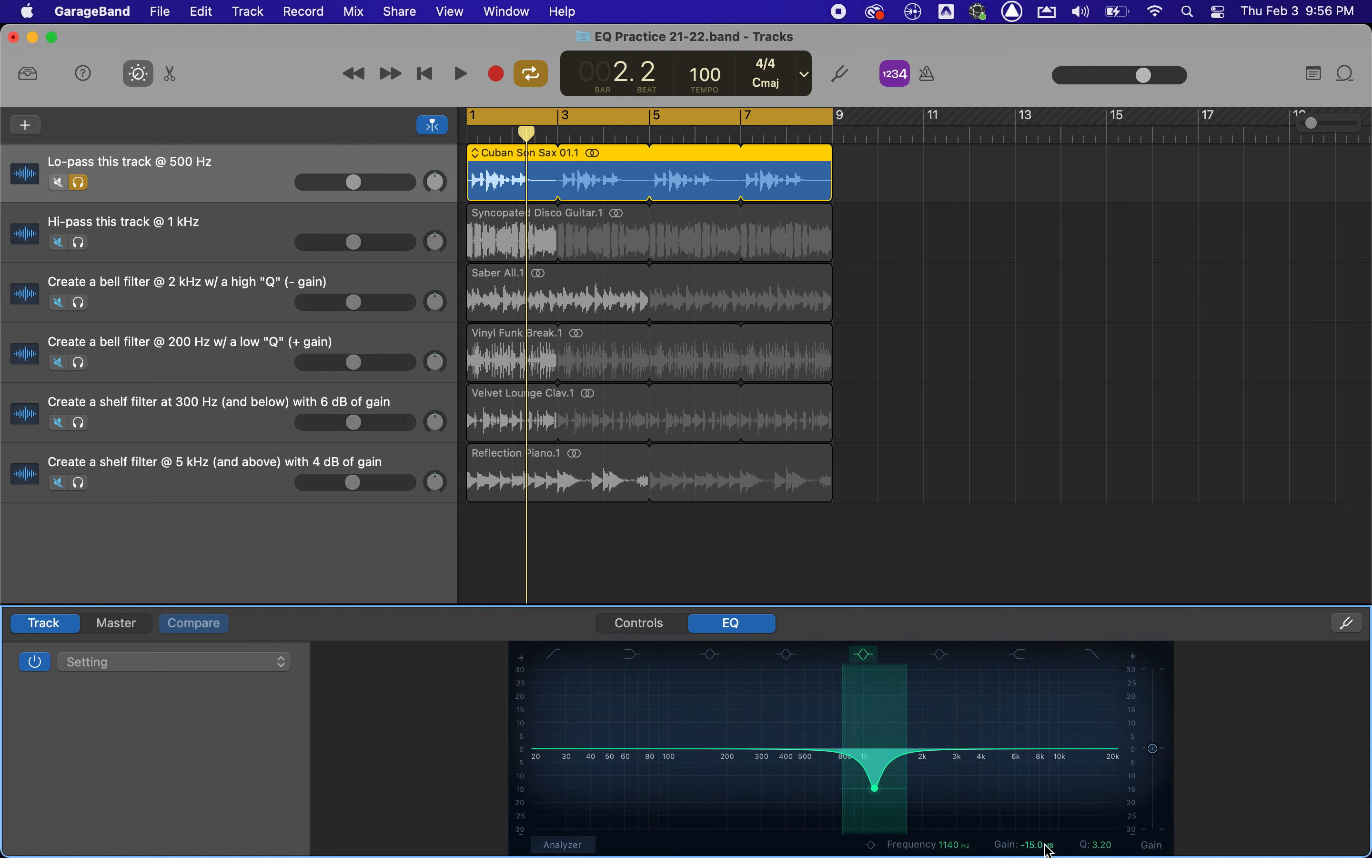
pyautogui.moveTo(876, 788); pyautogui.dragTo(883, 682)
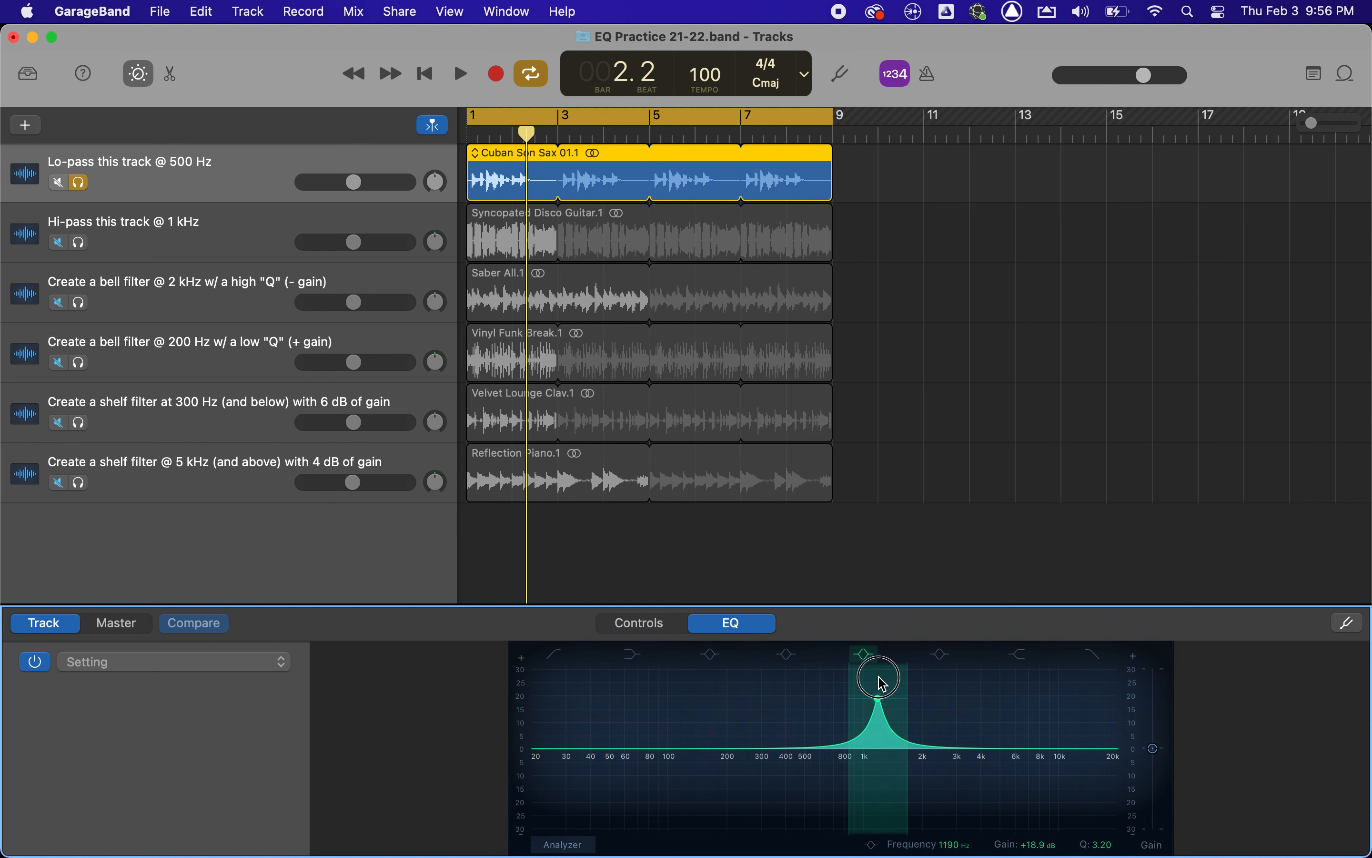
pyautogui.moveTo(882, 683)
pyautogui.mouseDown()
pyautogui.moveTo(877, 805)
pyautogui.moveTo(876, 684)
pyautogui.moveTo(874, 703)
pyautogui.mouseUp()
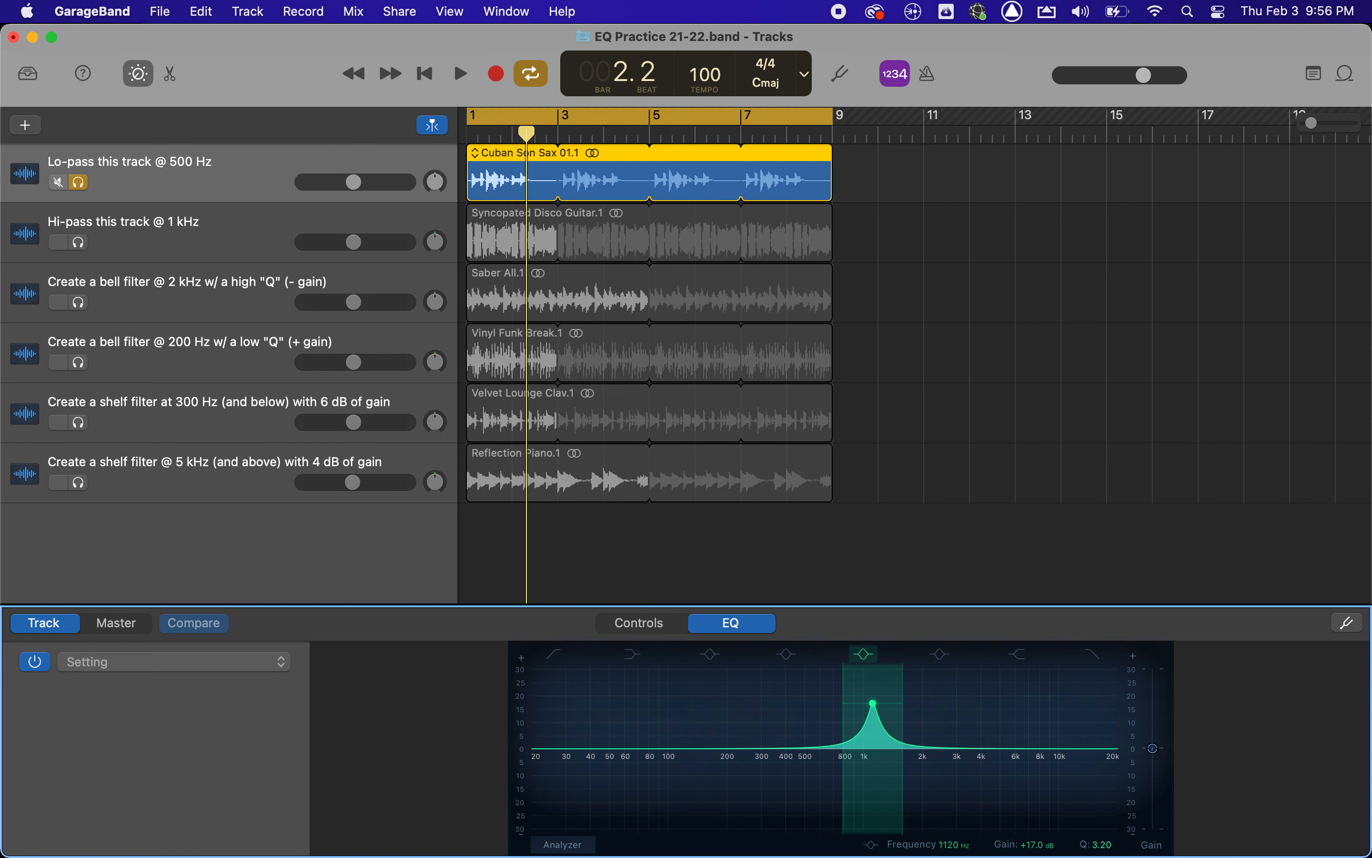
# Narrow the bell at 1120 Hz to a Q of 100, widen it to a Q of 0.12, and disable the band.
pyautogui.moveTo(1101, 844); pyautogui.dragTo(1101, 777)
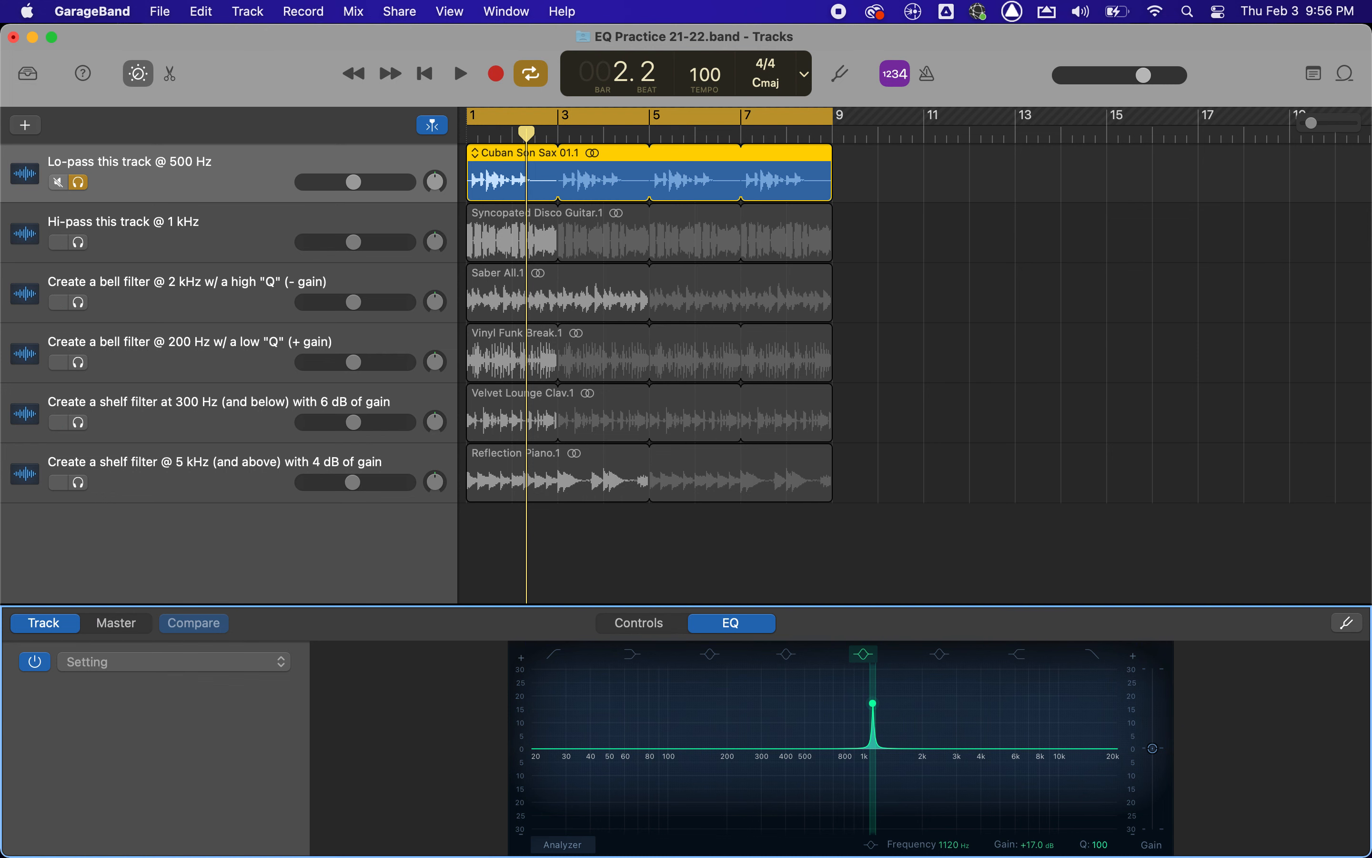
pyautogui.moveTo(1101, 772); pyautogui.dragTo(1109, 851)
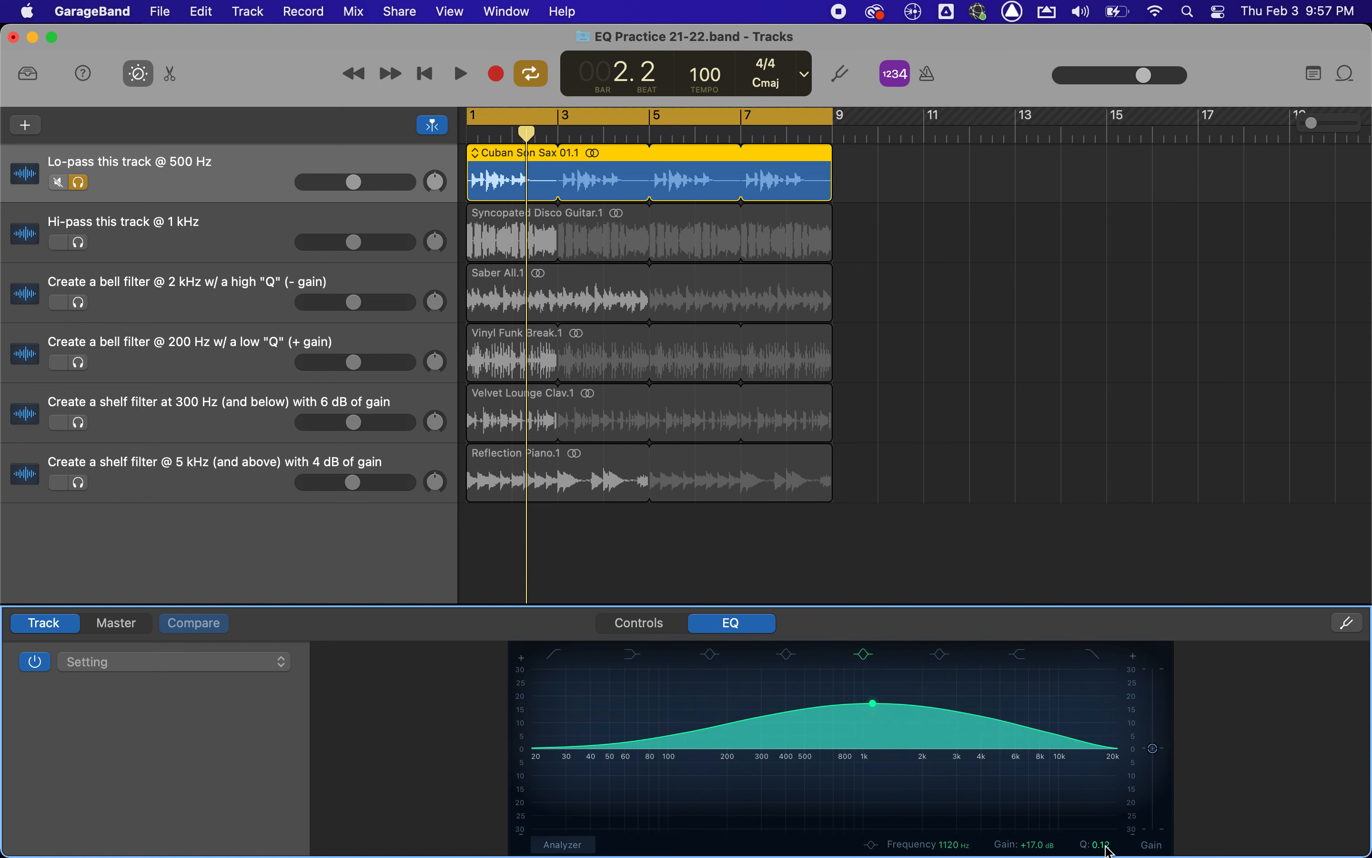
pyautogui.click(861, 656)
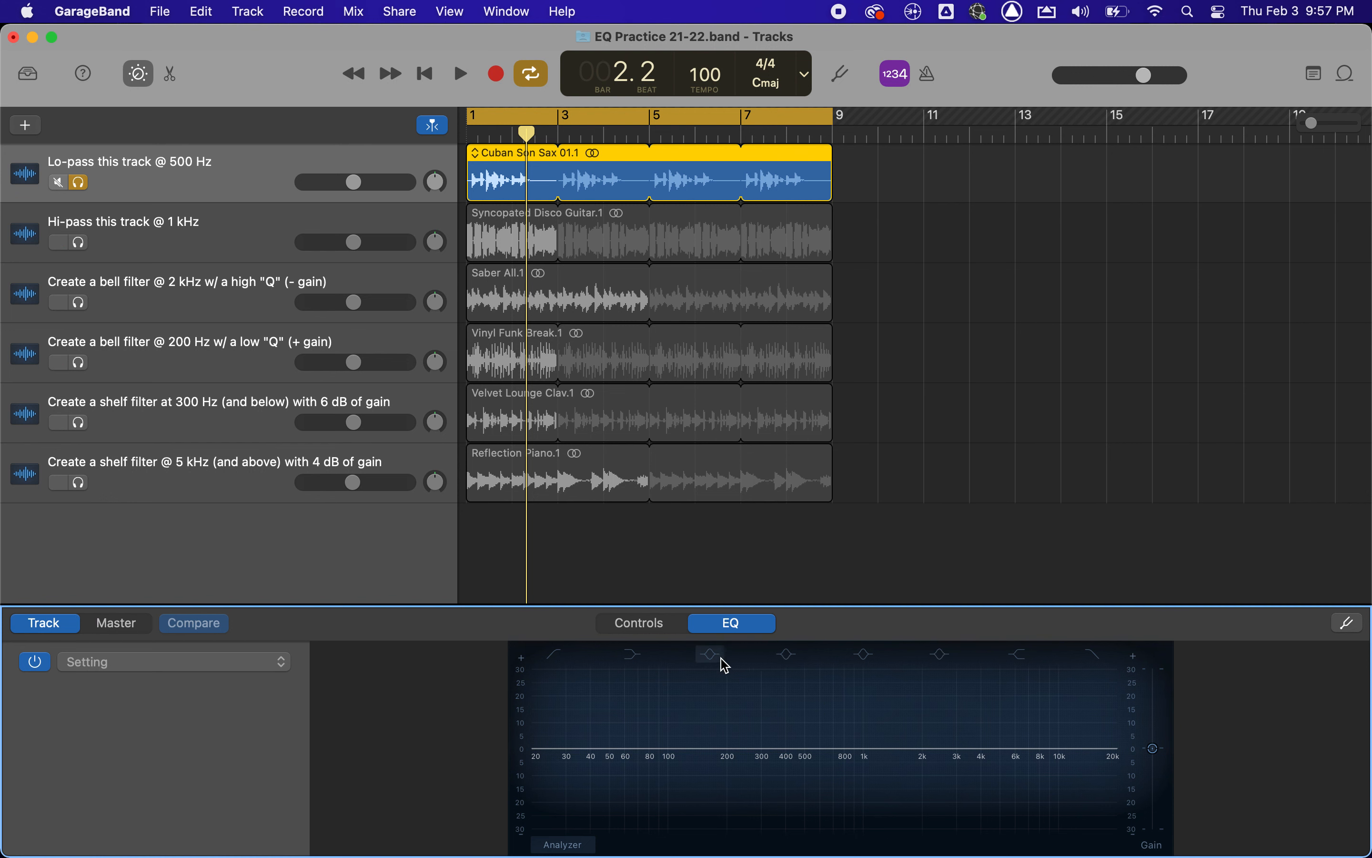
# Enable the low shelf, swing its gain between boost and cut, leave about -11.9 dB at 147 Hz, and disable it.
pyautogui.click(632, 657)
pyautogui.moveTo(671, 752); pyautogui.dragTo(679, 699)
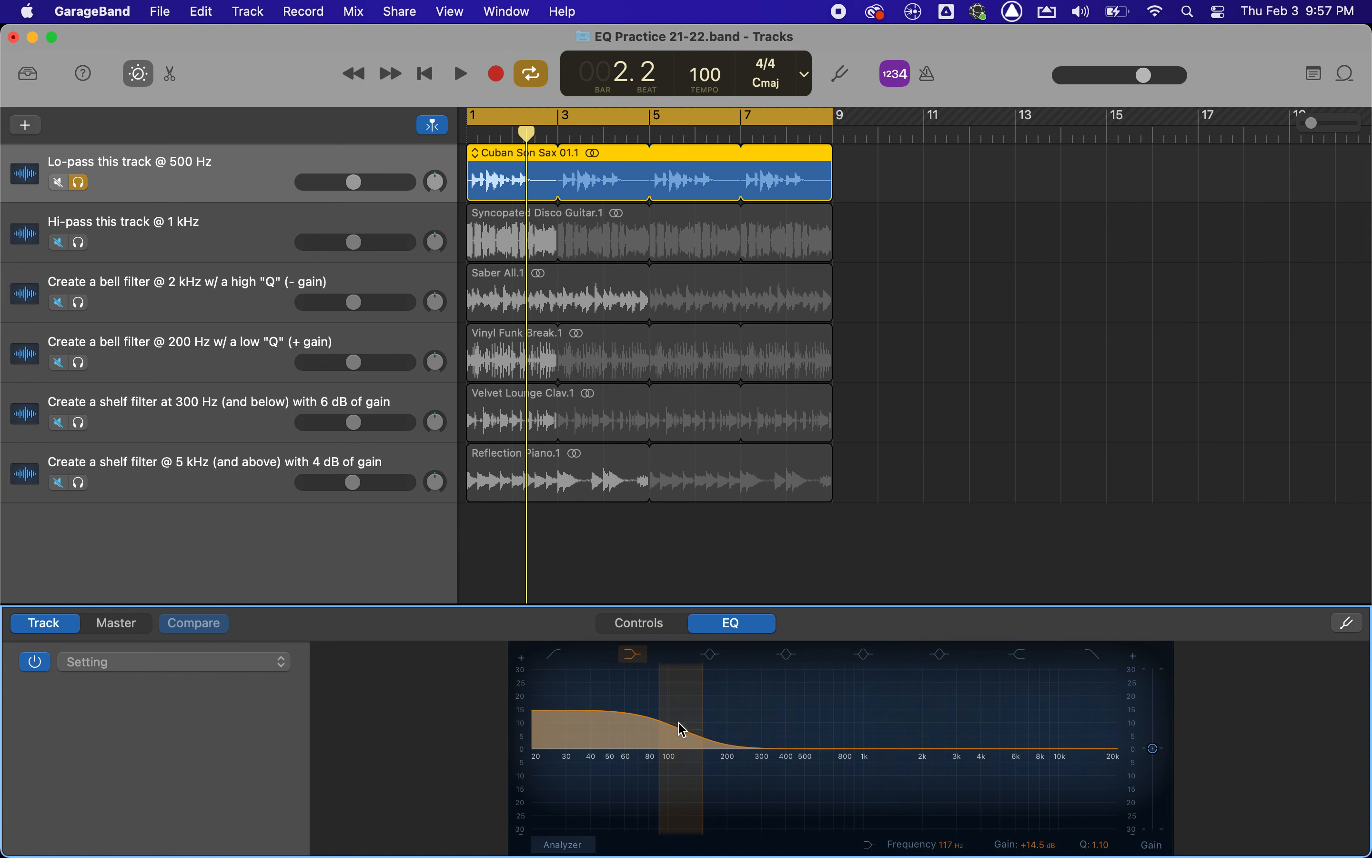
pyautogui.moveTo(681, 728); pyautogui.dragTo(683, 836)
pyautogui.moveTo(689, 780); pyautogui.dragTo(686, 714)
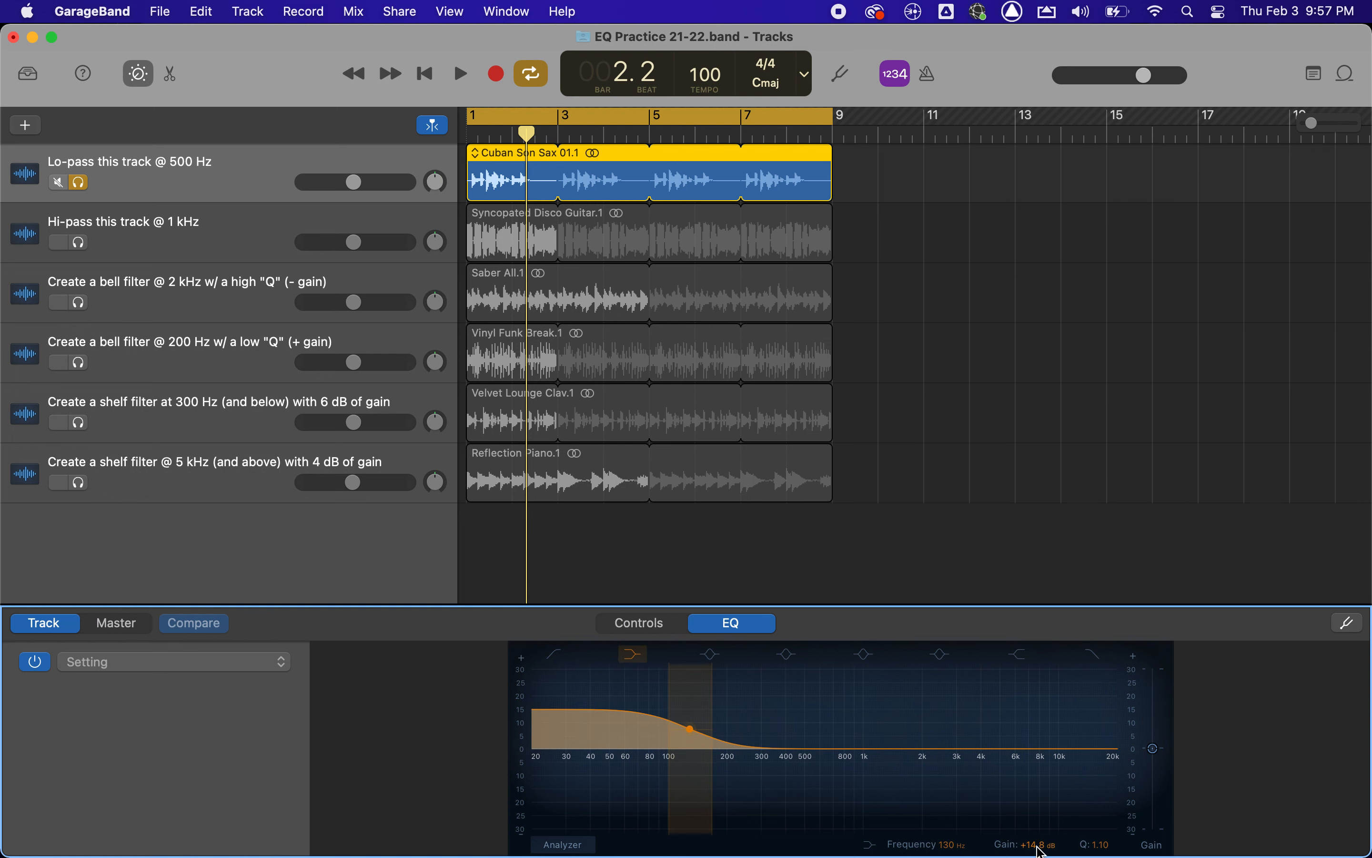
pyautogui.moveTo(691, 735); pyautogui.dragTo(700, 821)
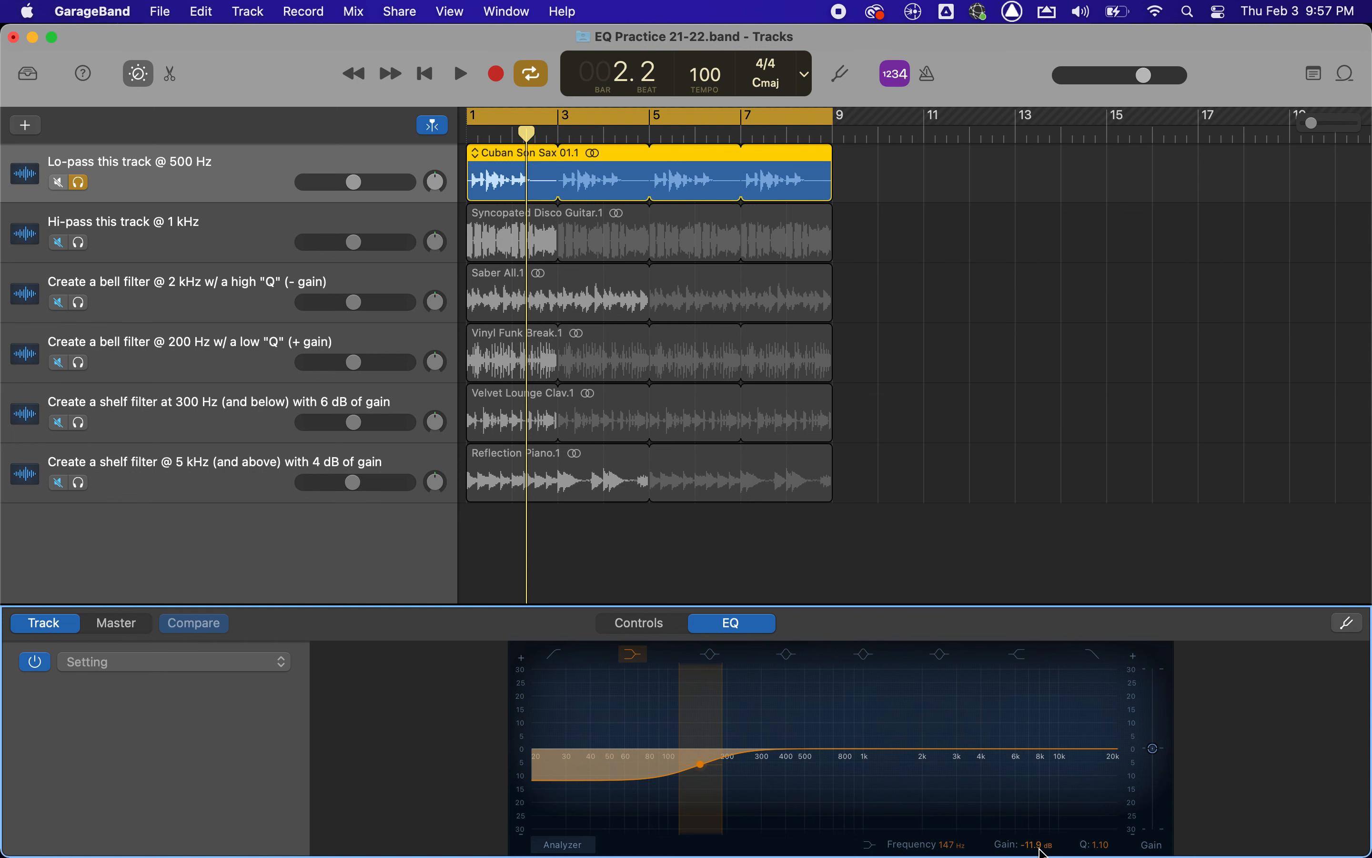
pyautogui.click(628, 657)
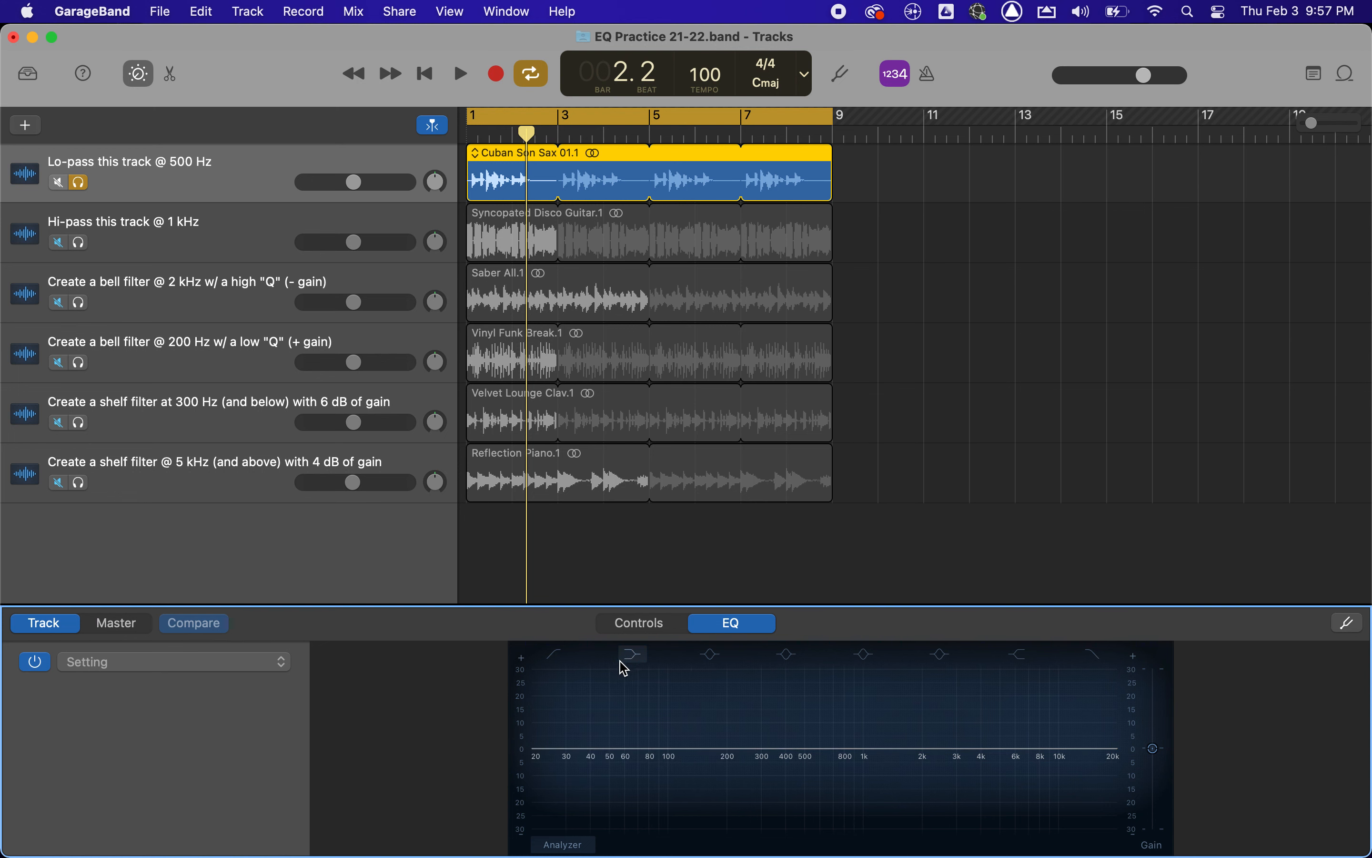
# Enable the high-pass filter, raise its cutoff to about 990 Hz, and return the playhead to the start.
pyautogui.click(555, 658)
pyautogui.moveTo(537, 765); pyautogui.dragTo(862, 768)
pyautogui.press('Return')
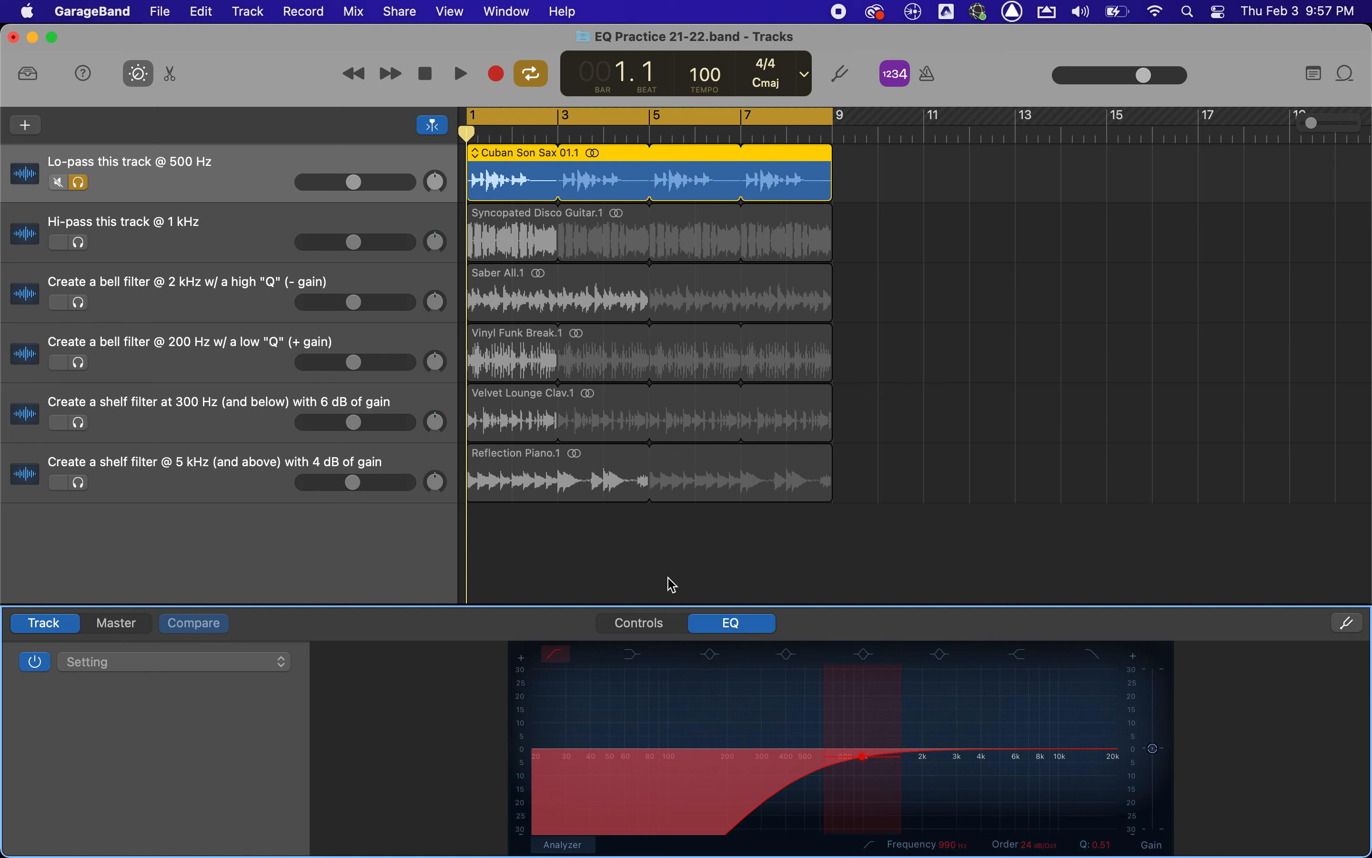
# Switch off the high-pass filter and audition the unfiltered saxophone track from the start.
pyautogui.click(555, 653)
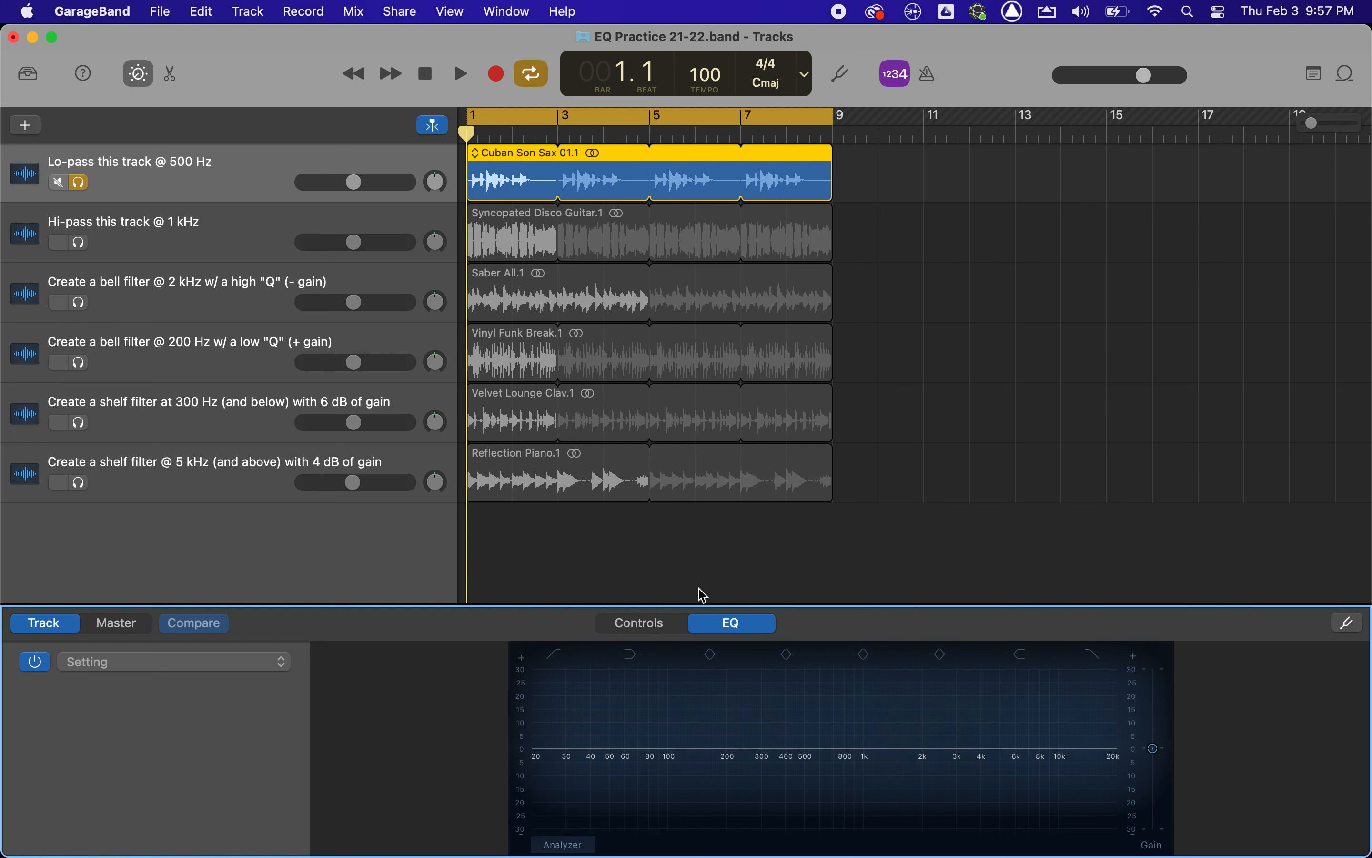
pyautogui.press('space')
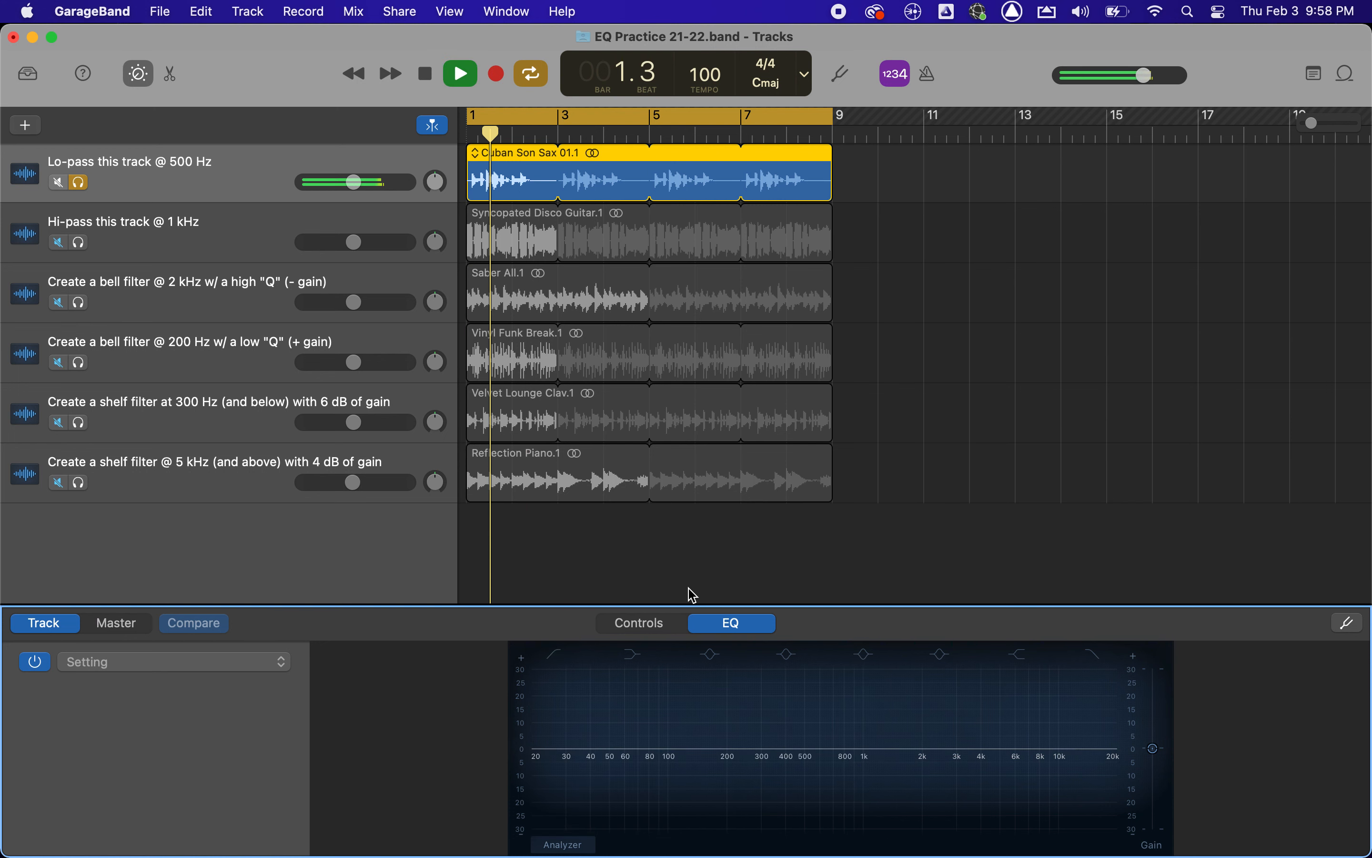
pyautogui.press('space')
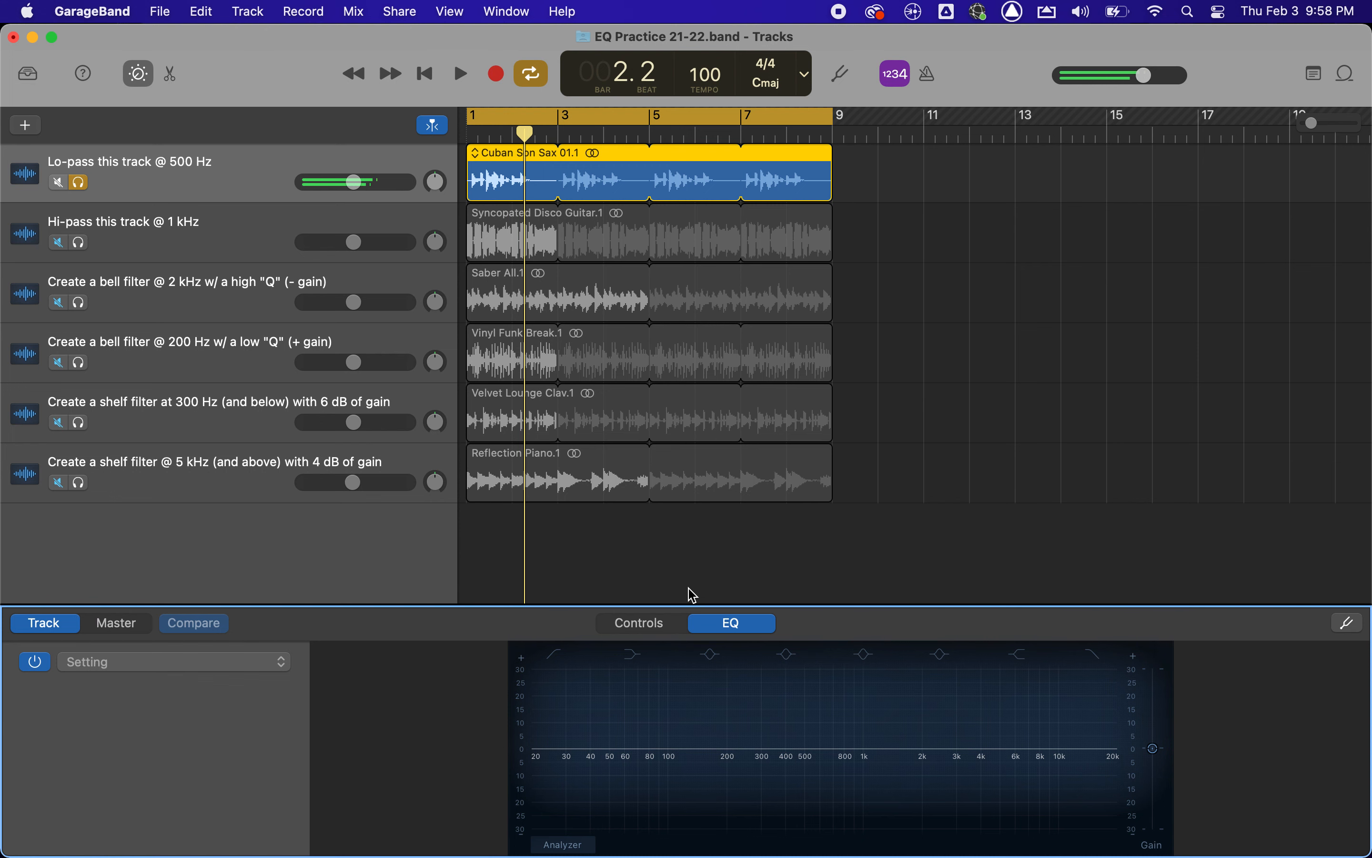
# Re-enable the high-pass filter, audition the track from the start with the system volume raised, and disable the filter.
pyautogui.click(555, 652)
pyautogui.press('Return')
pyautogui.press('space')
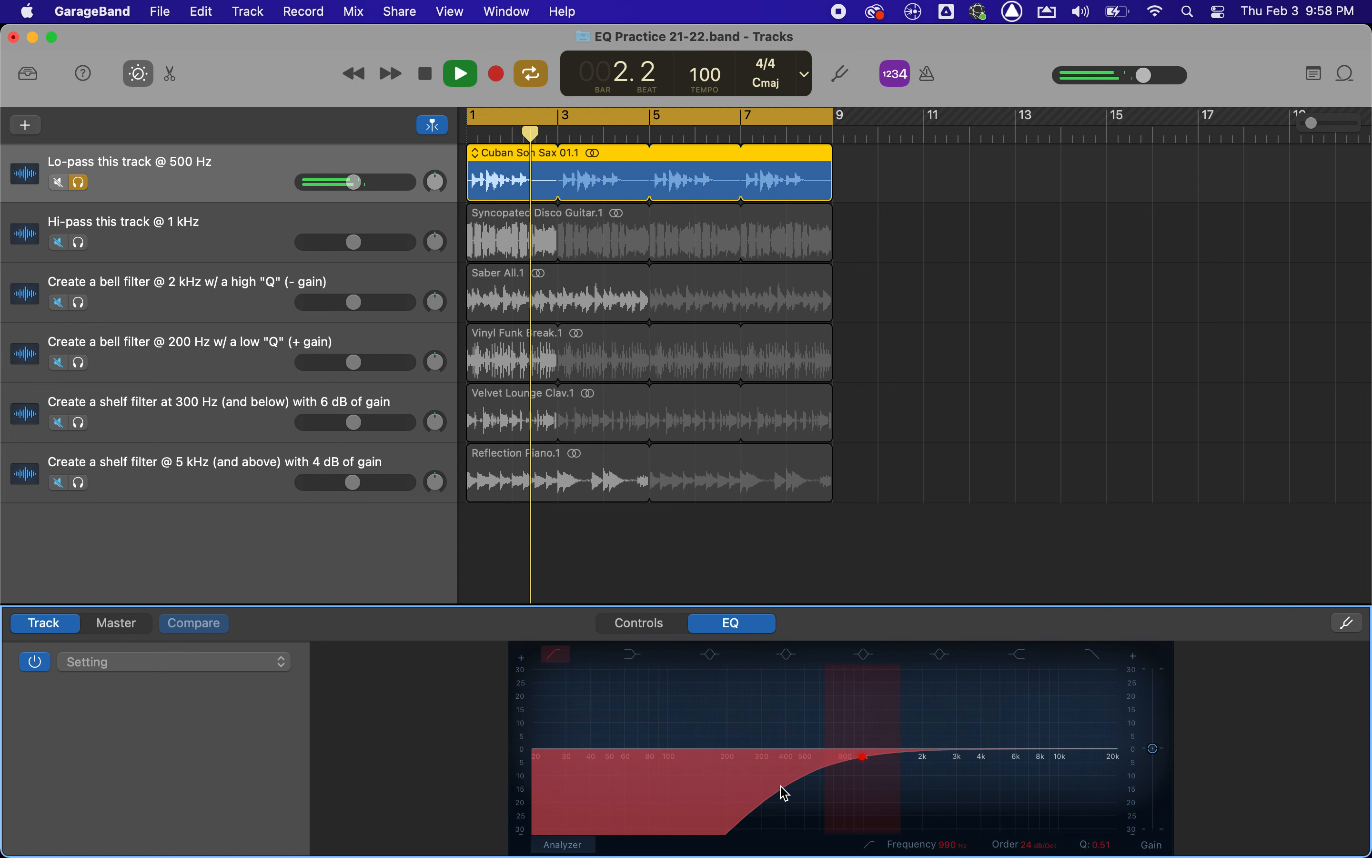
pyautogui.press('XF86AudioRaiseVolume')
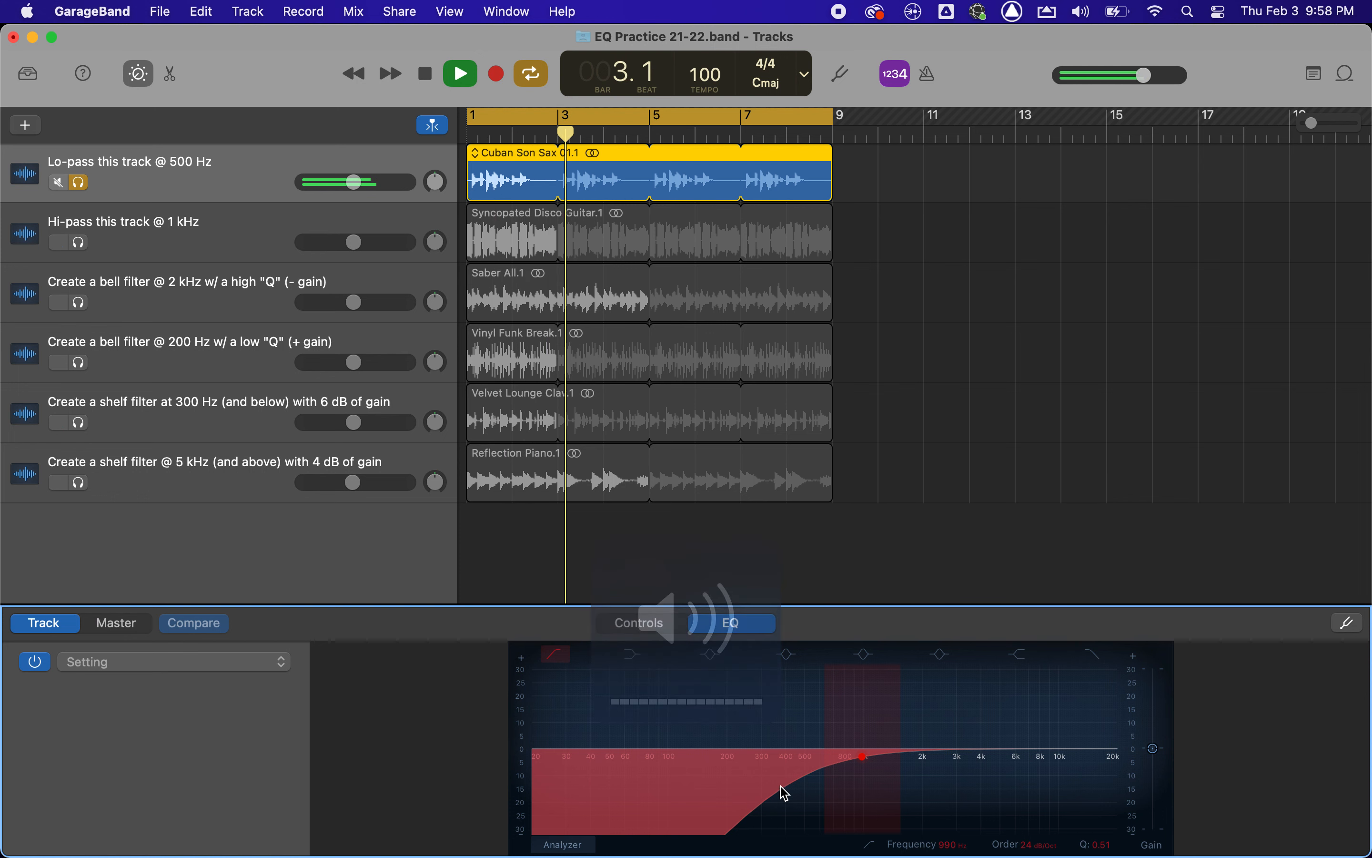
pyautogui.press('space')
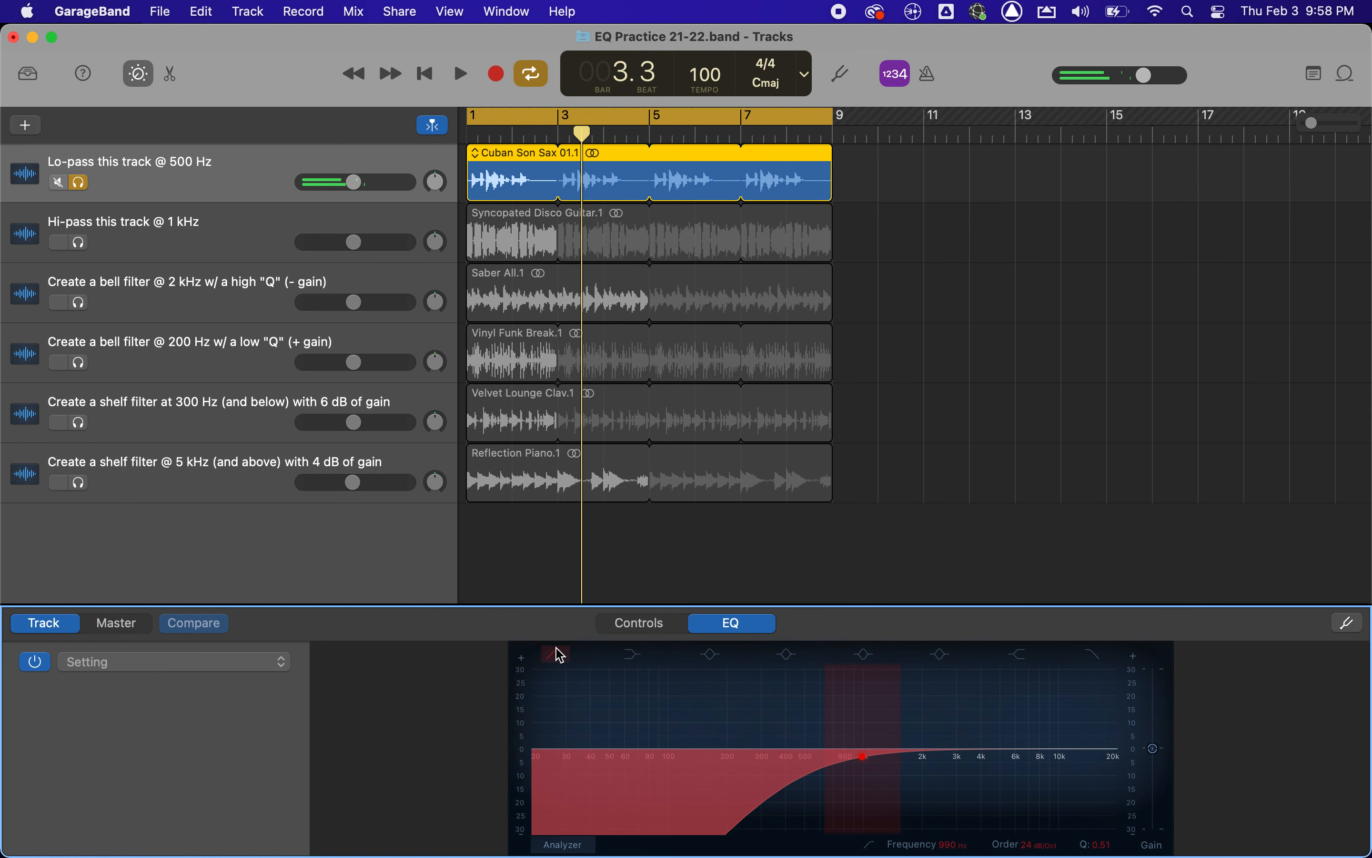
pyautogui.click(558, 658)
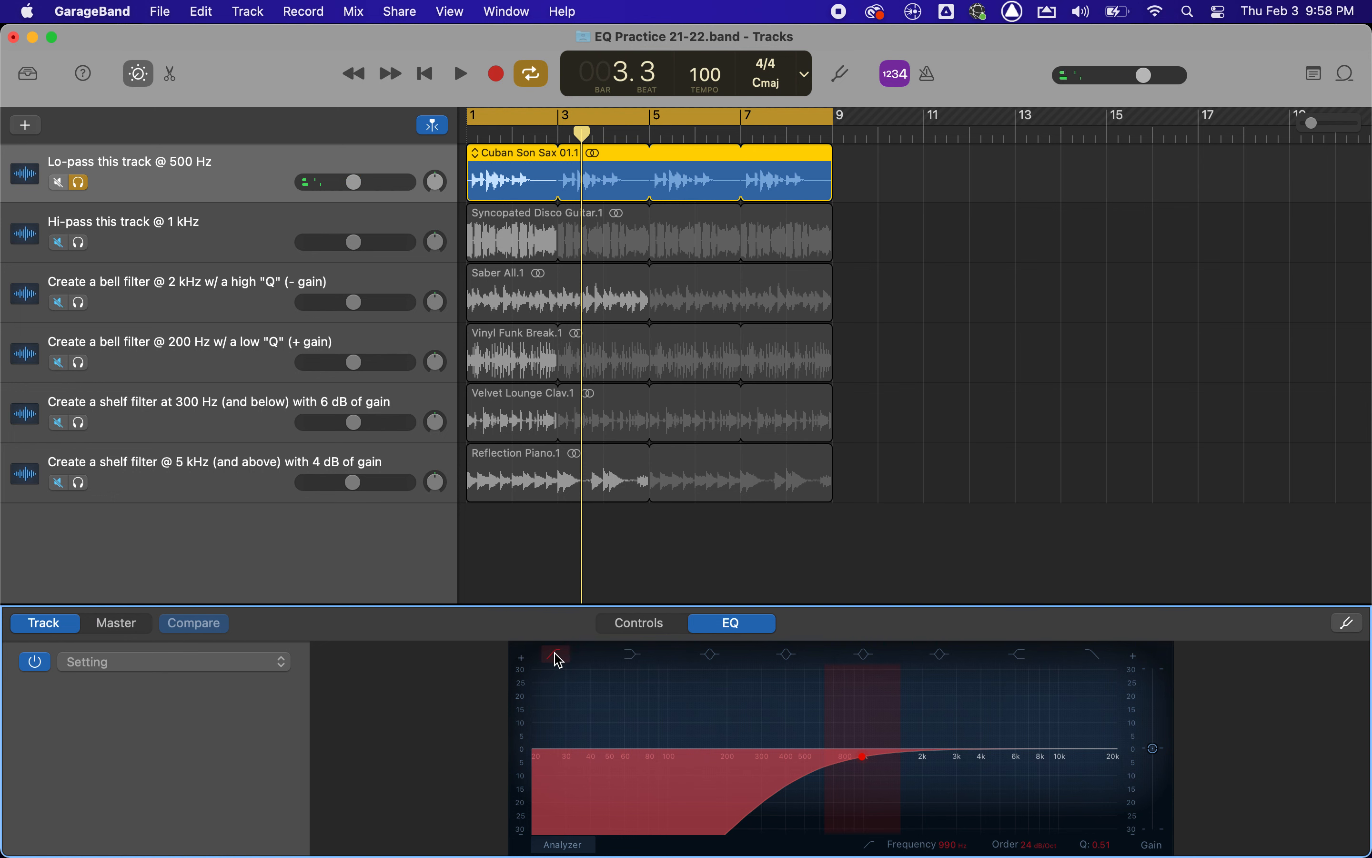
# Re-enable the wide bell band at 1120 Hz and audition the saxophone track with it.
pyautogui.click(869, 664)
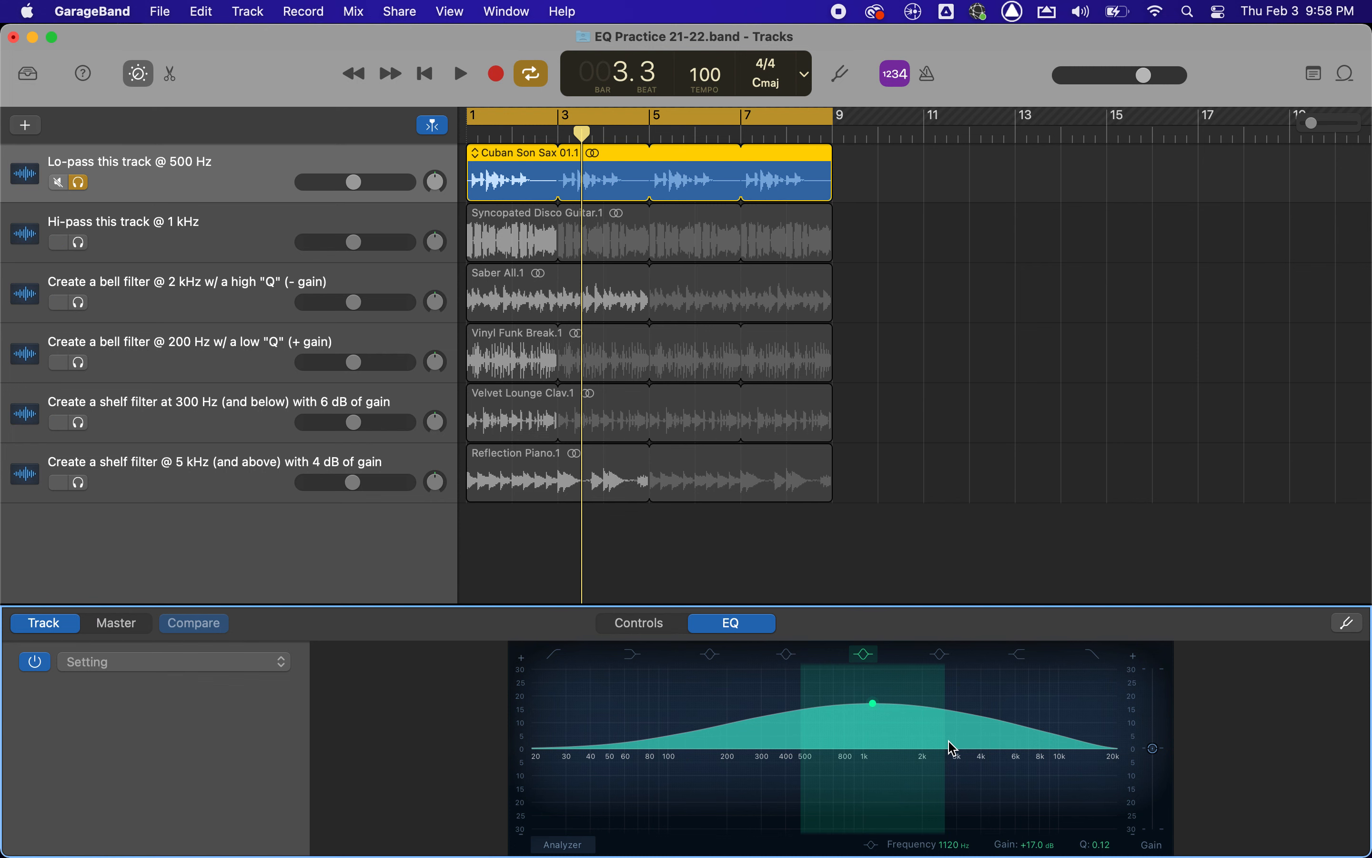
pyautogui.press('space')
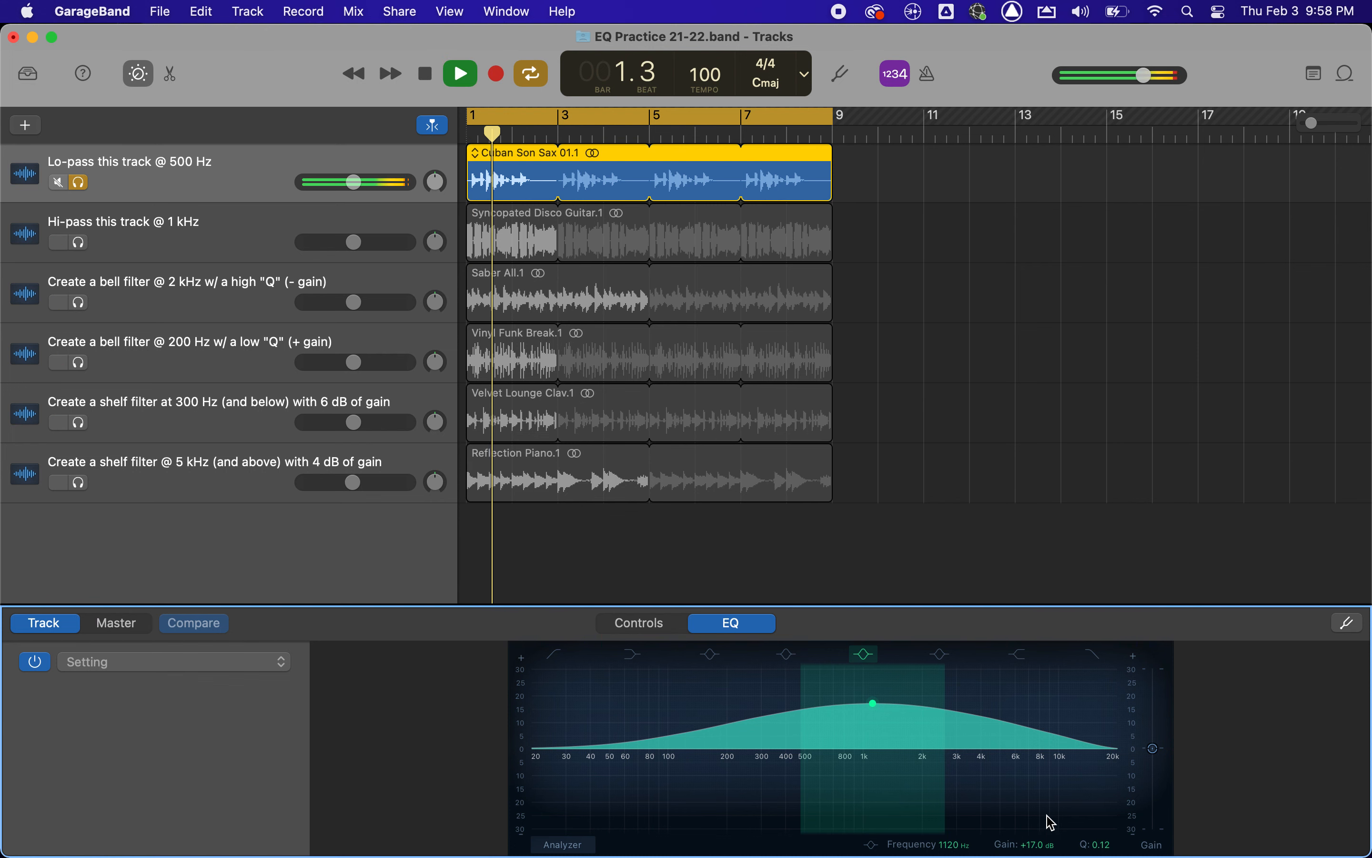
pyautogui.press('space')
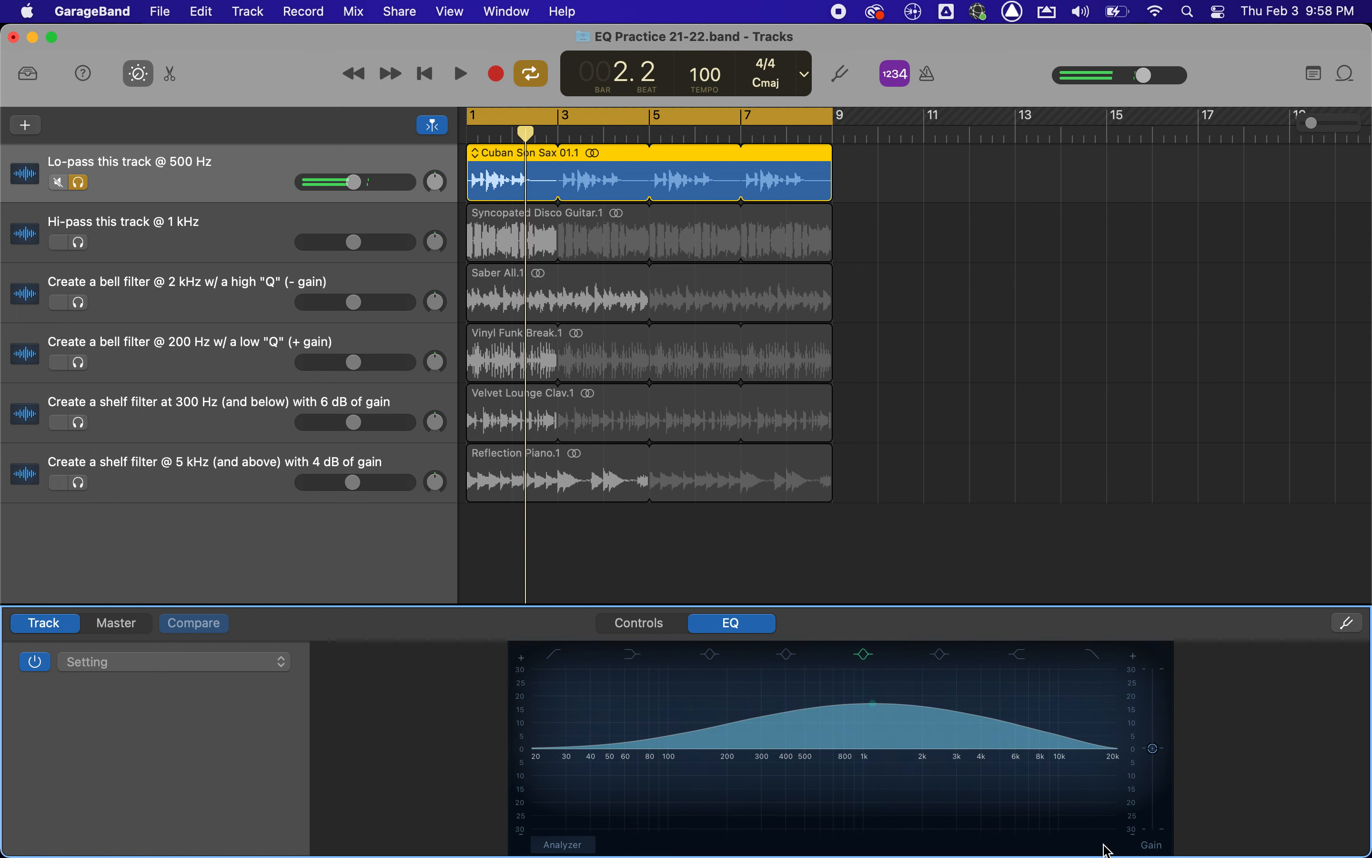
# Narrow the bell band to a Q of about 5.30 and play the track from the start.
pyautogui.click(1101, 845)
pyautogui.click(1003, 730)
pyautogui.moveTo(1106, 848); pyautogui.dragTo(1106, 779)
pyautogui.press('Return')
pyautogui.press('space')
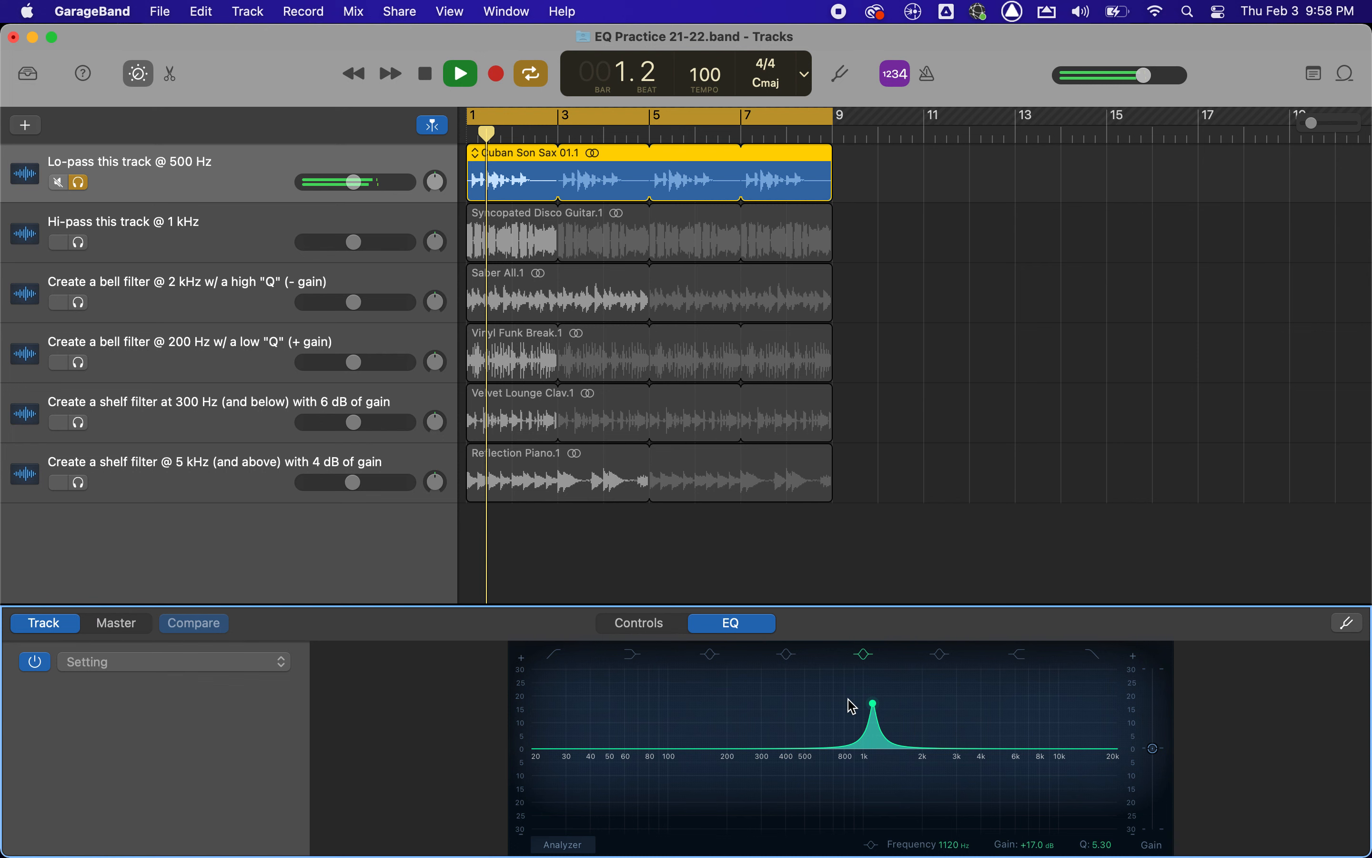
# Sweep the bell up to about 2000 Hz at +21.6 dB during playback, stop and rewind, and disable the band.
pyautogui.moveTo(874, 703); pyautogui.dragTo(927, 660)
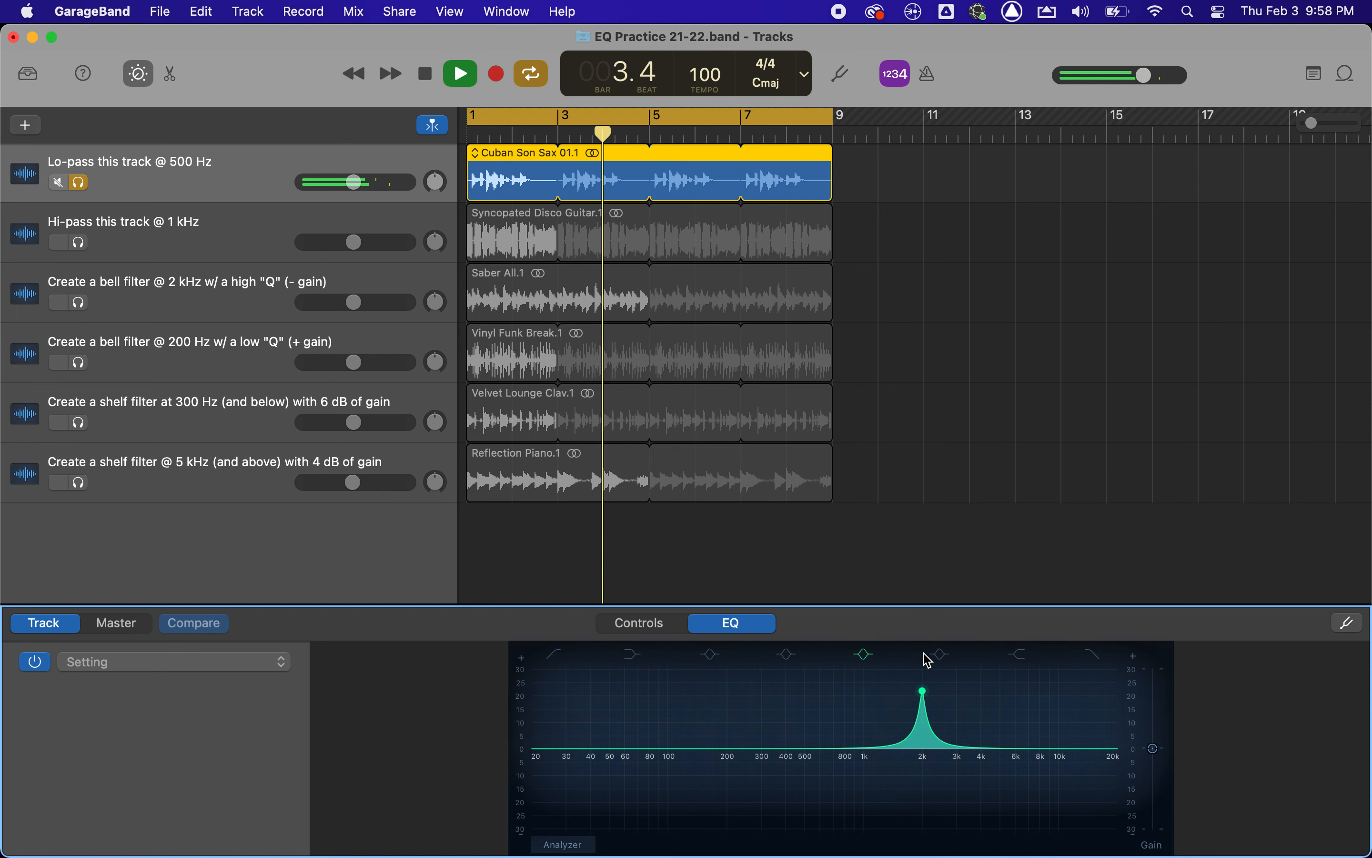
pyautogui.press('space')
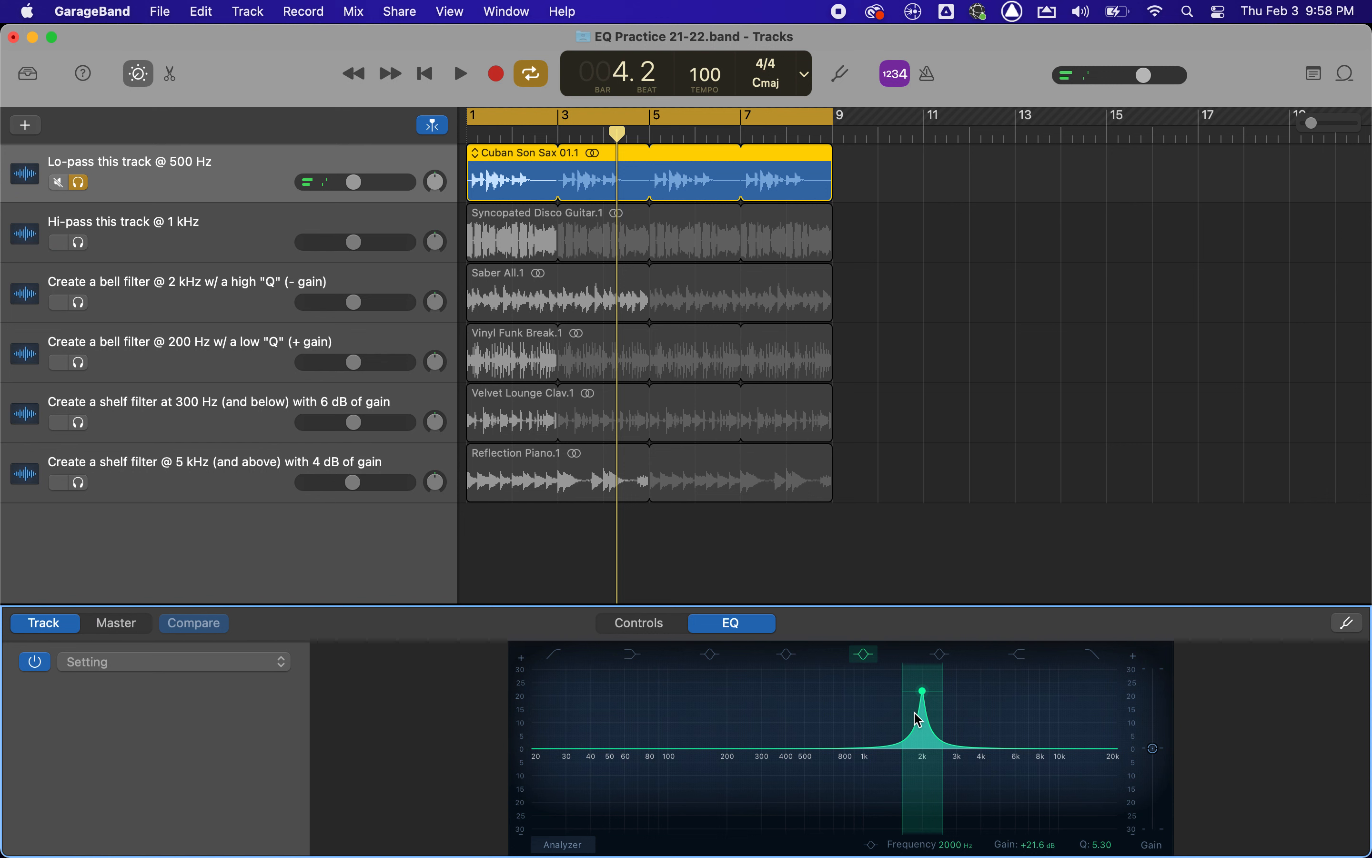
pyautogui.press('Return')
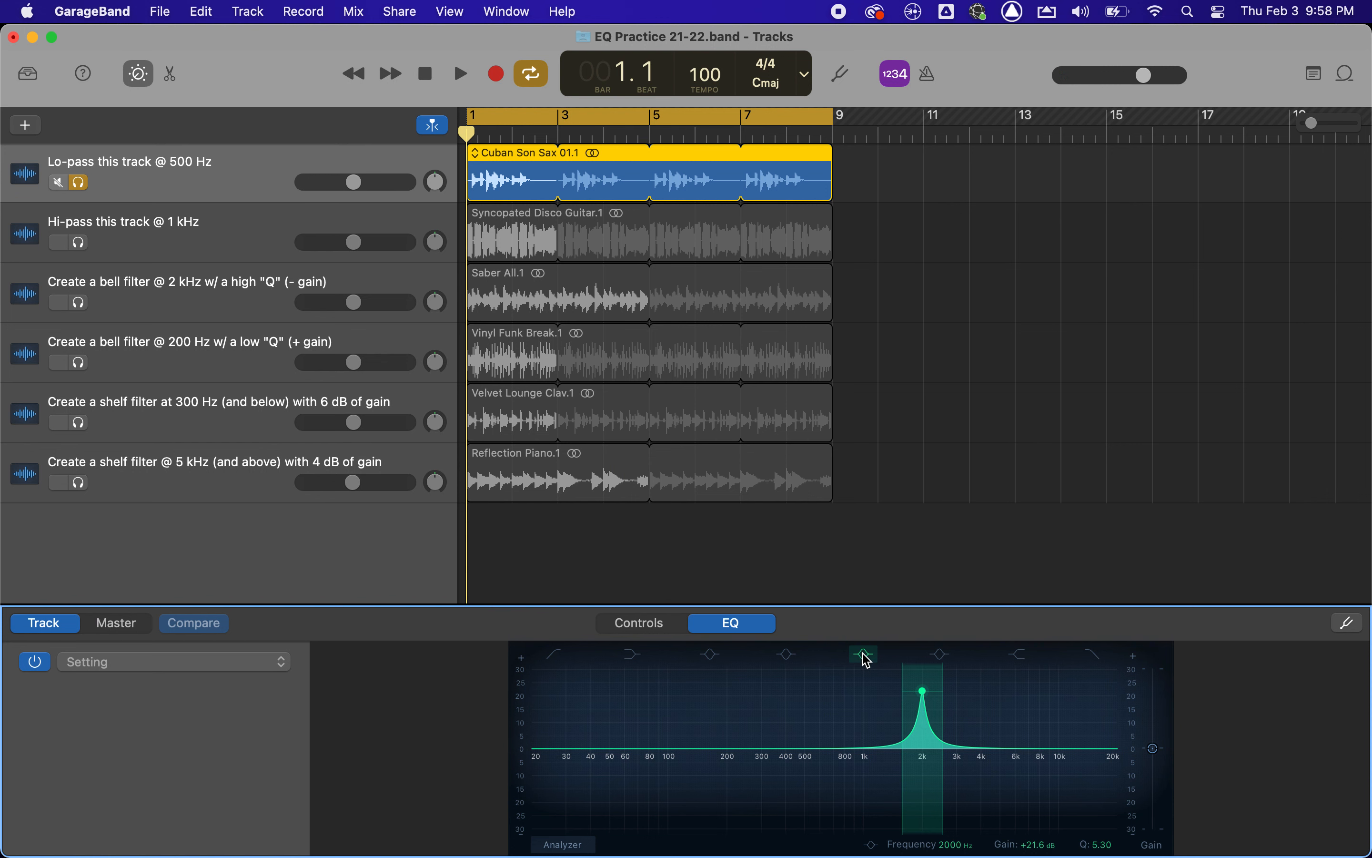
pyautogui.click(865, 655)
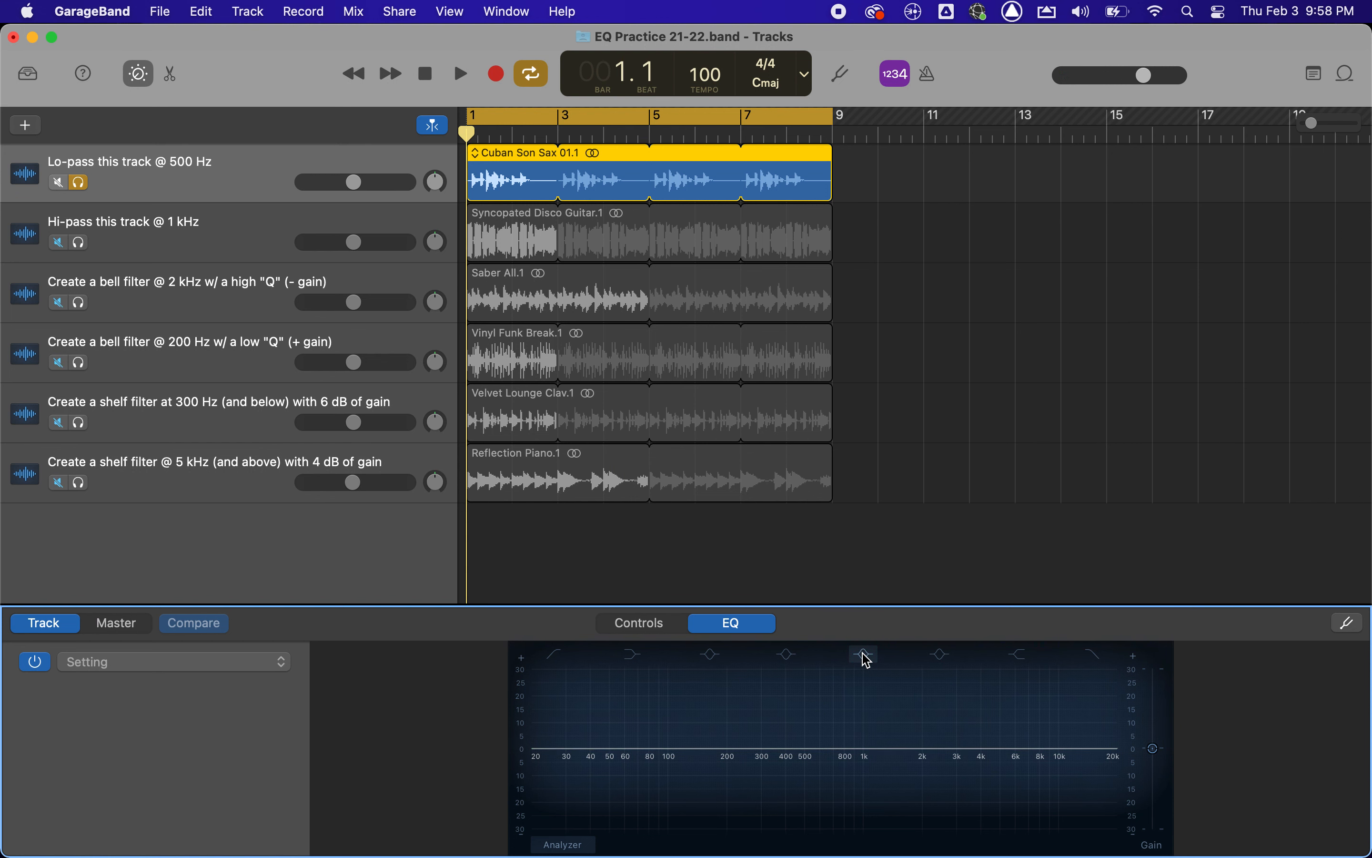